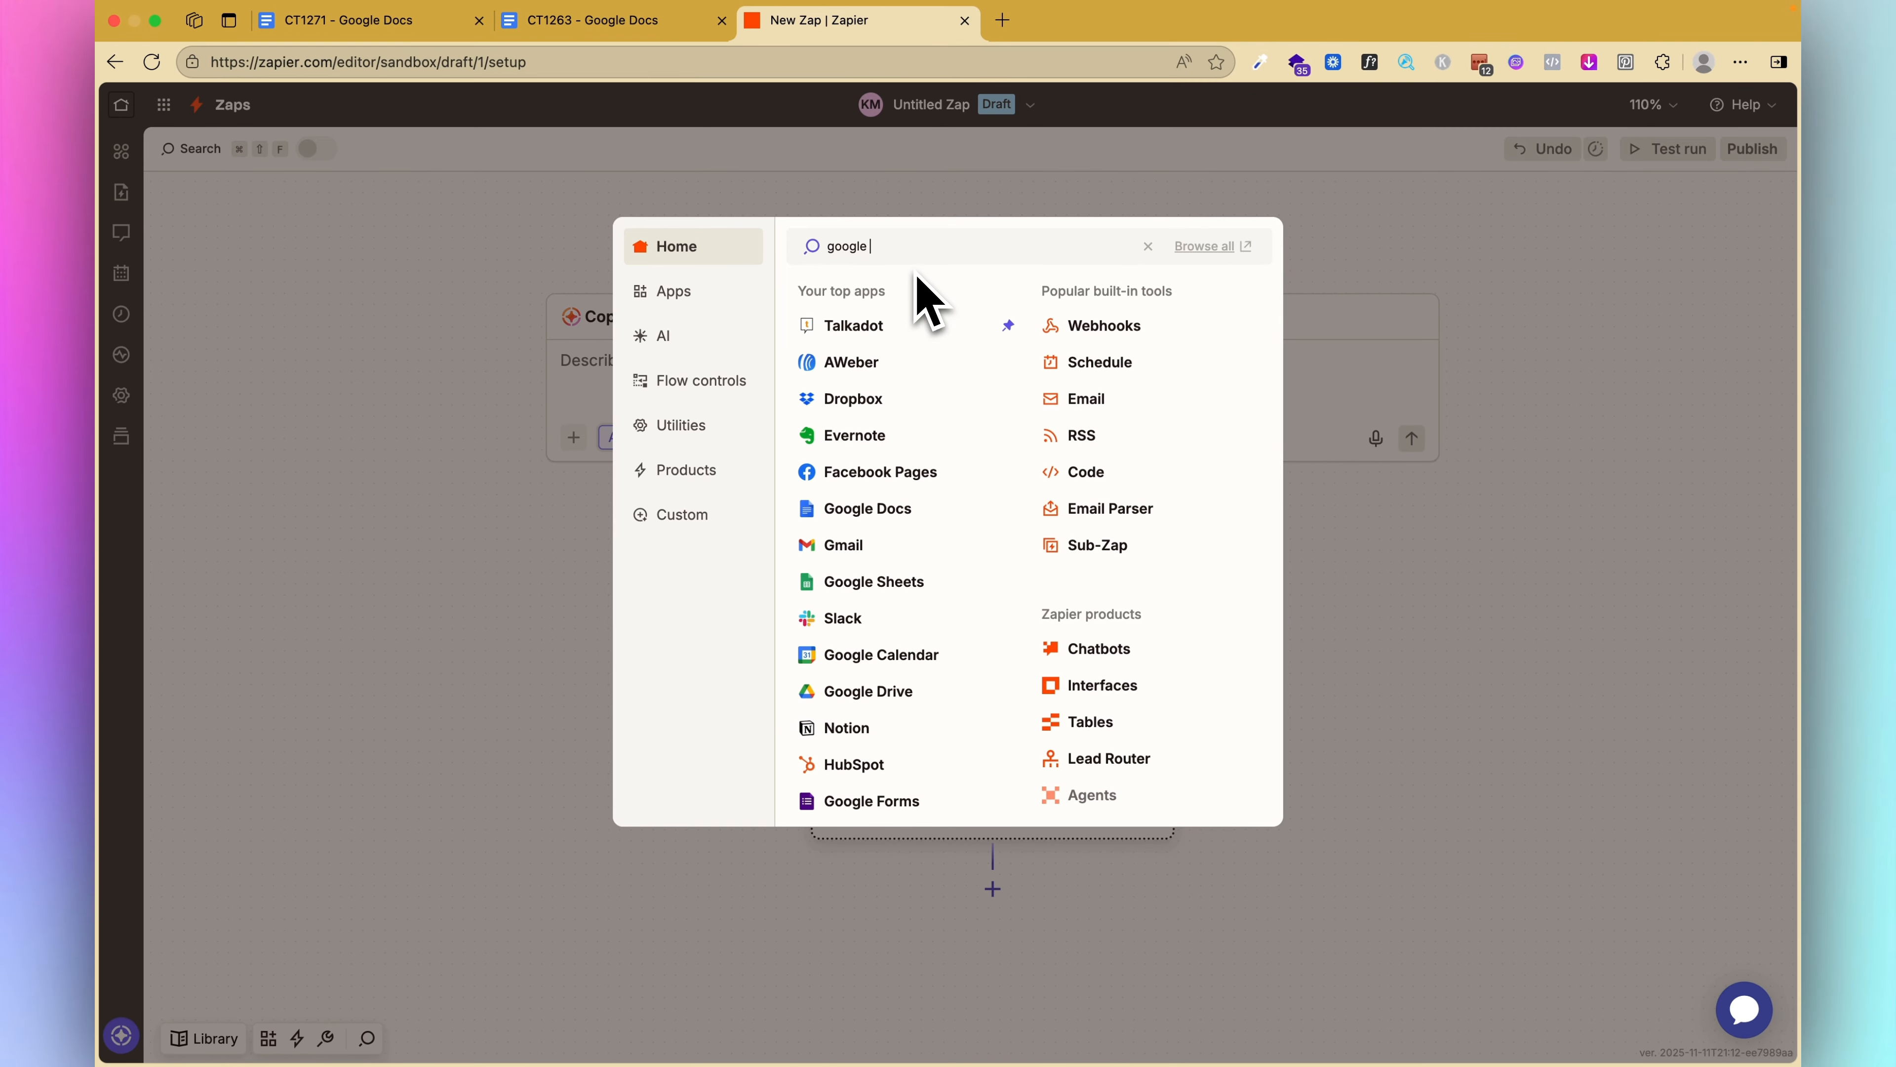
Set the Zap's trigger to Google Forms with the New Form Response event.
{"action": "type", "text": "ms"}
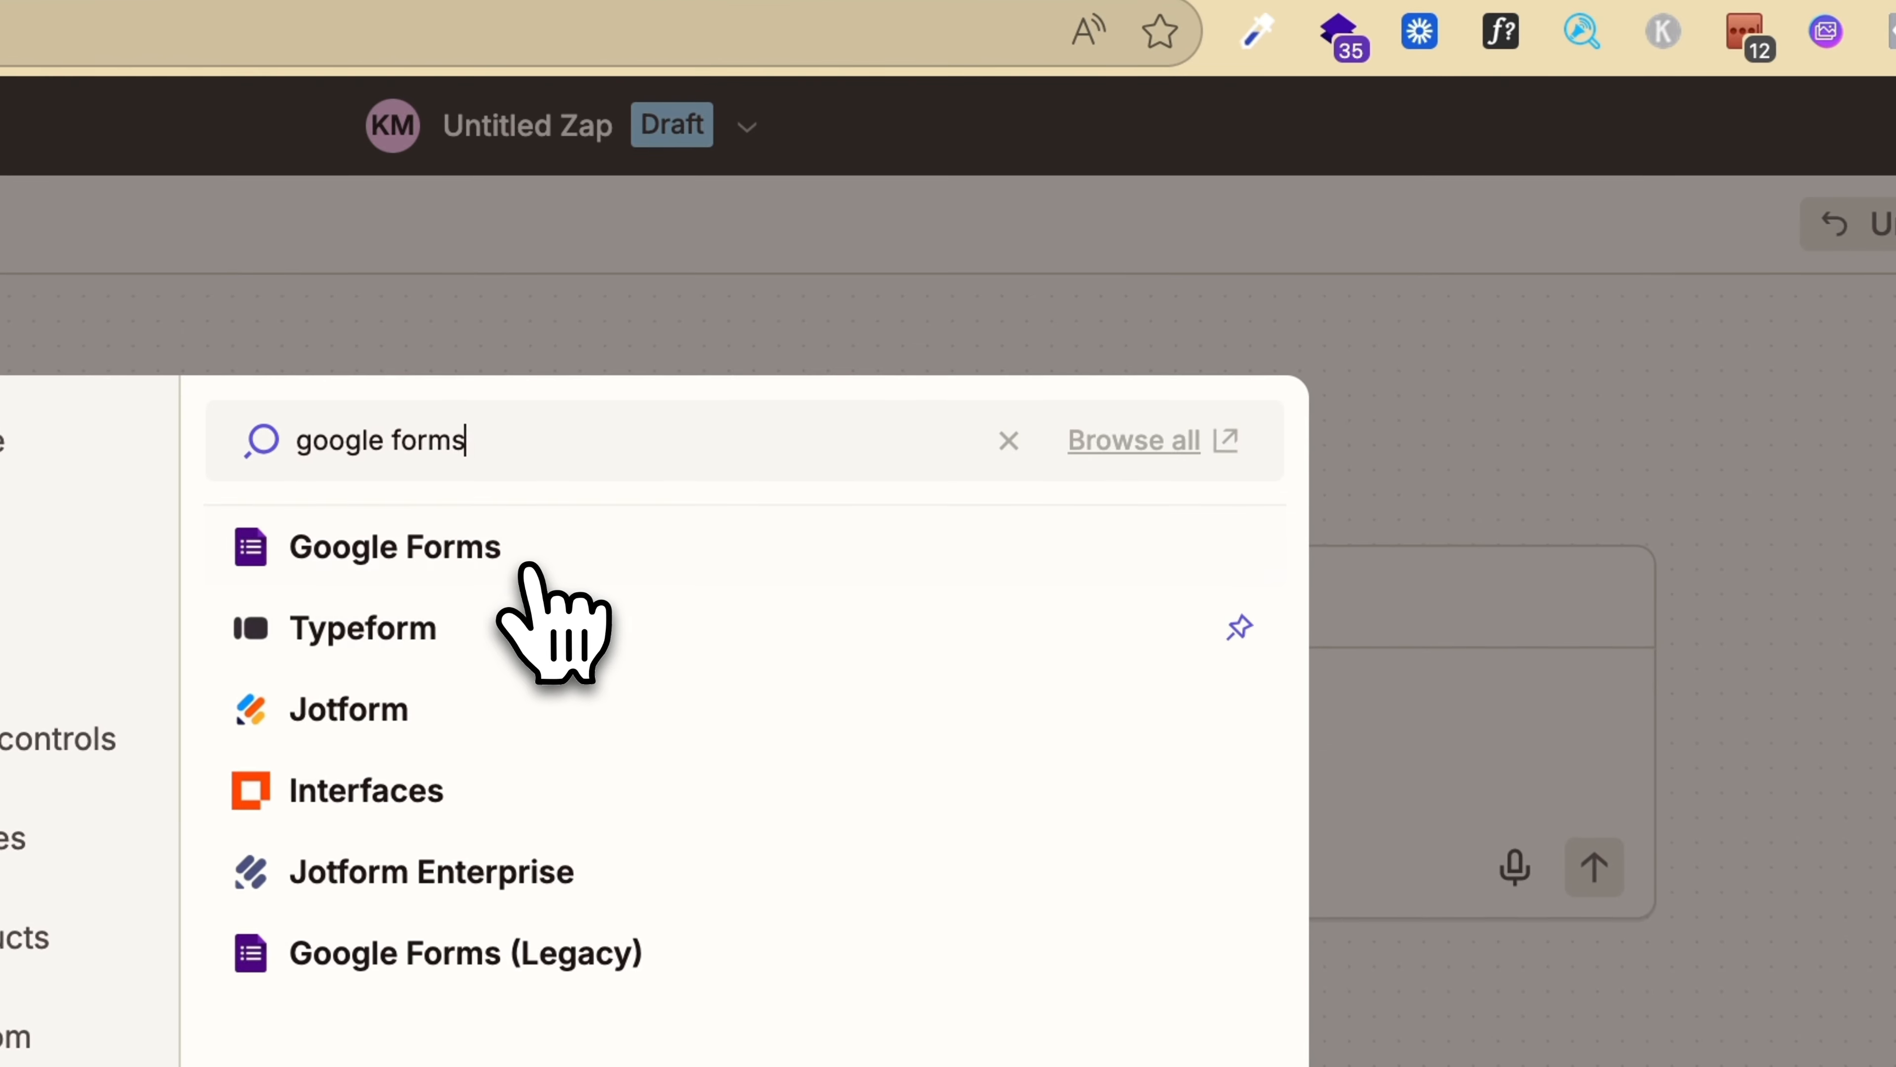
{"action": "left_click", "coordinate": [530, 566]}
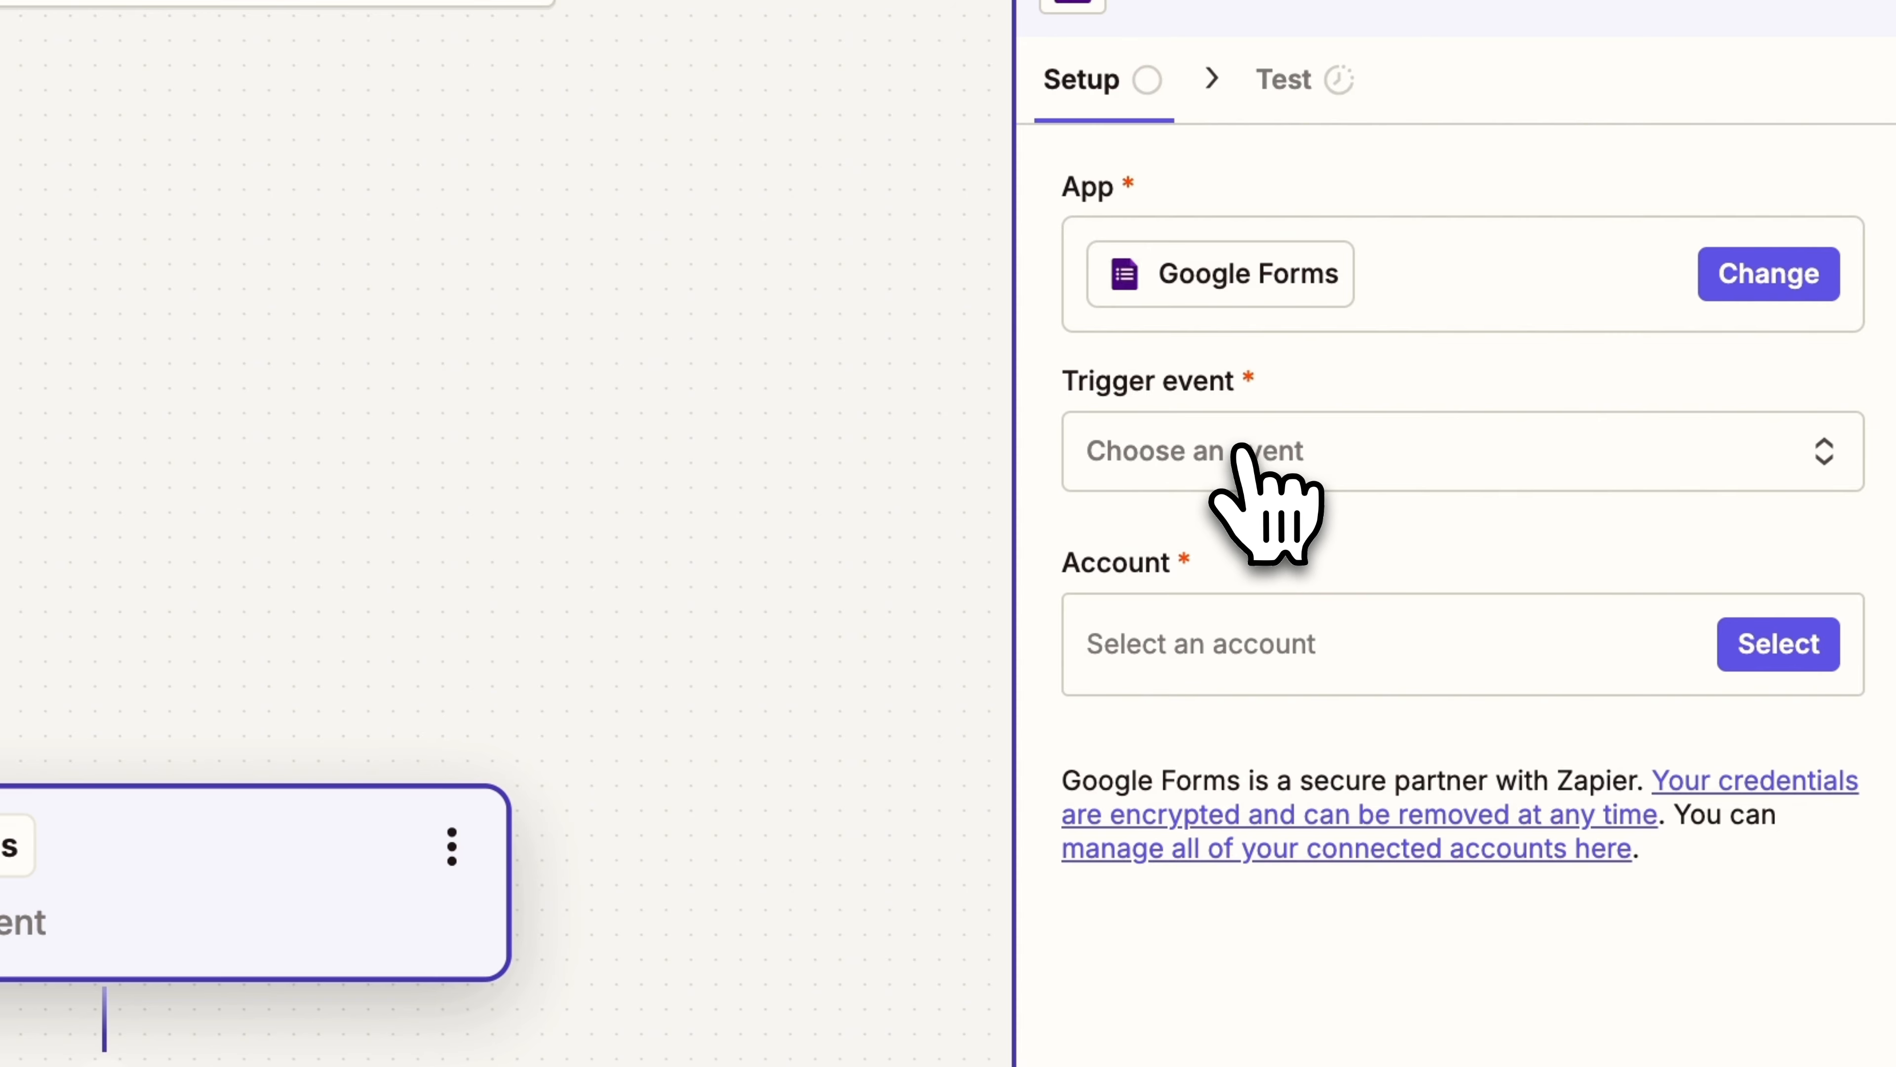
{"action": "left_click", "coordinate": [1269, 458]}
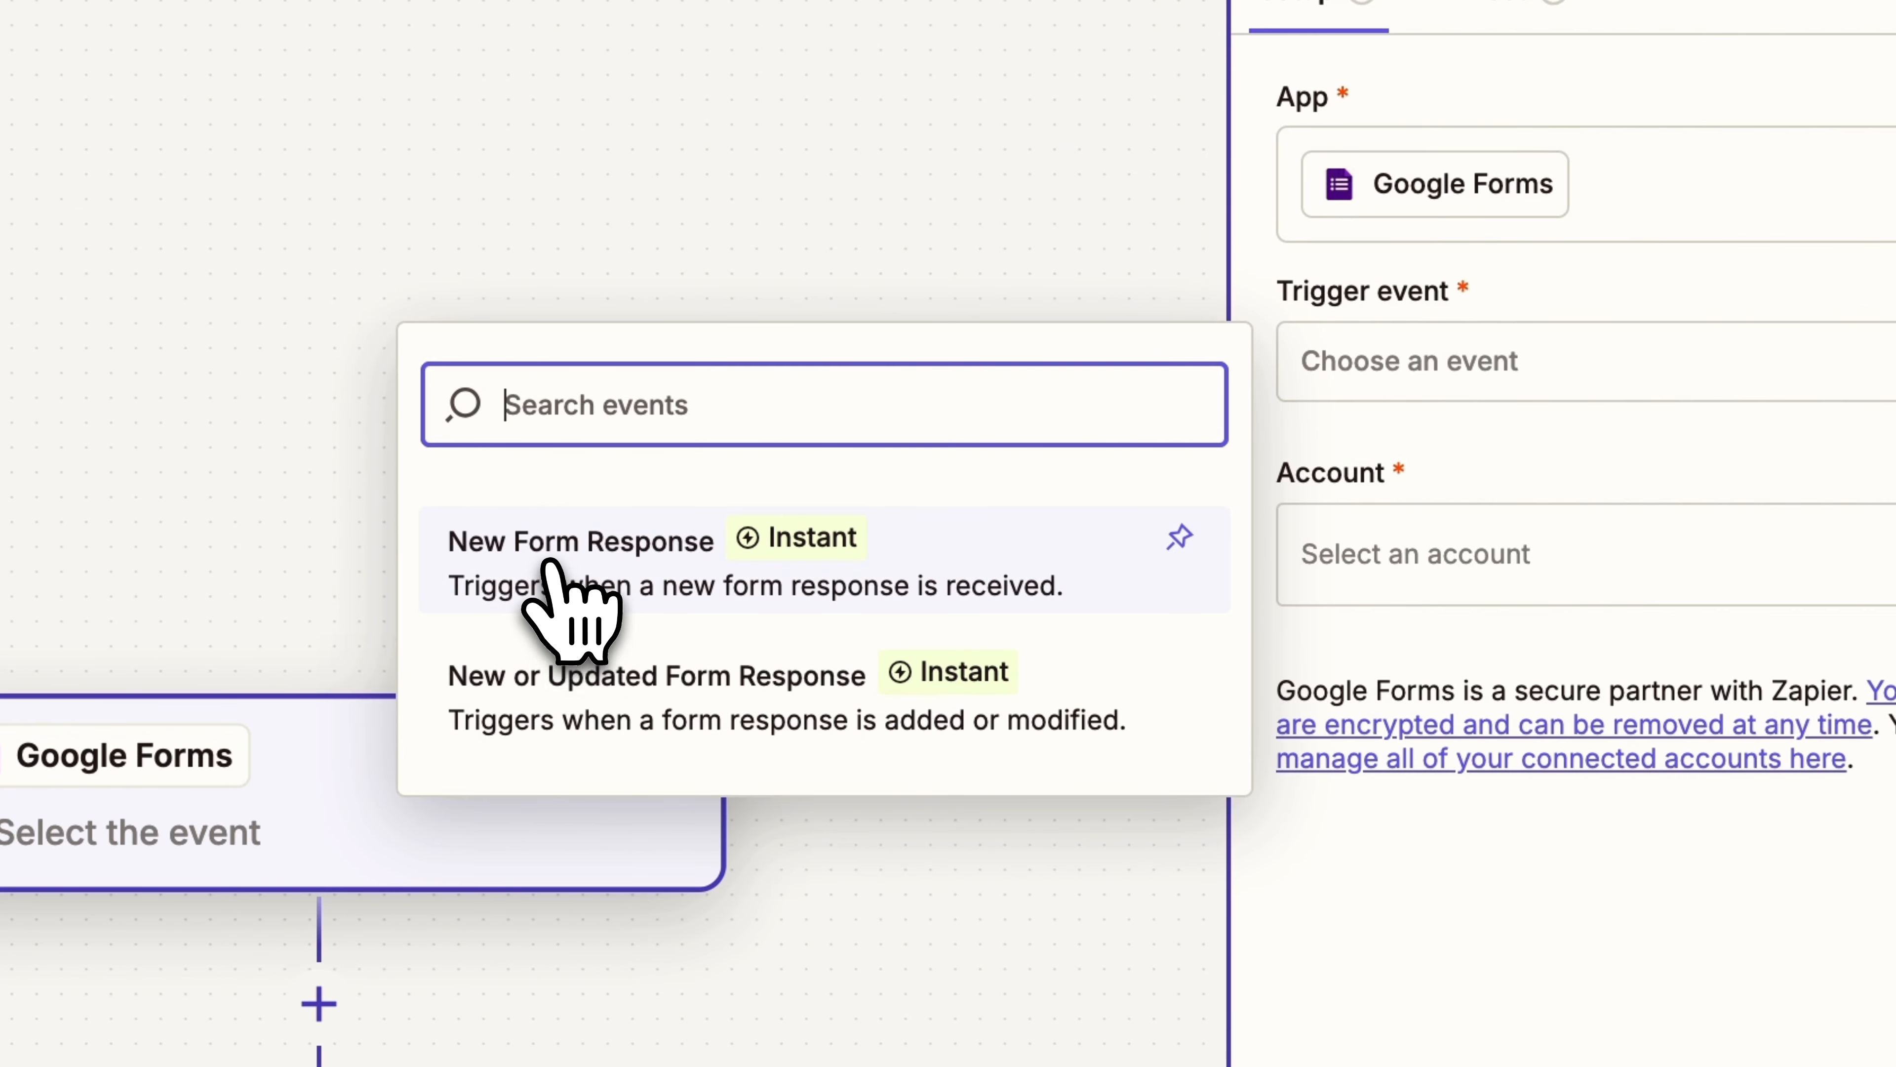
{"action": "left_click", "coordinate": [552, 567]}
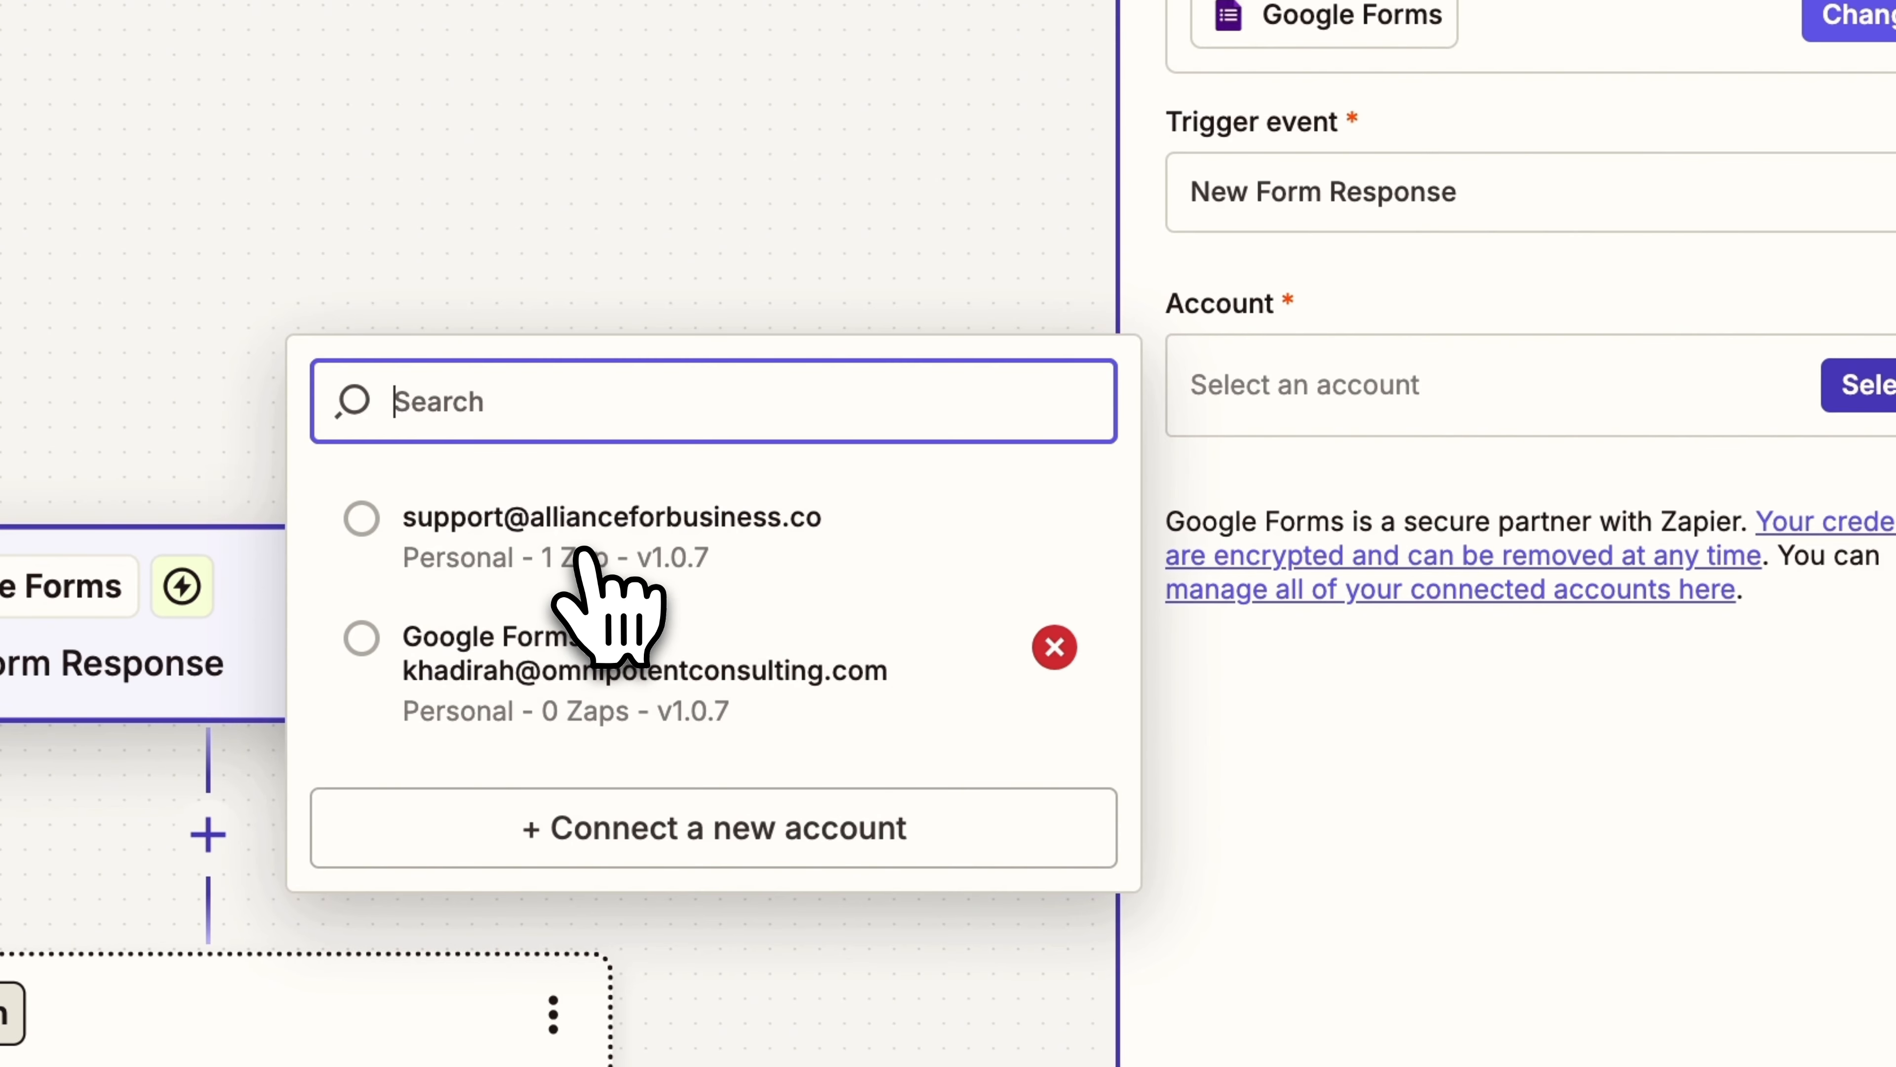
Assign the existing support account to the Google Forms trigger and choose Lead Opt In as its form.
{"action": "left_click", "coordinate": [588, 561]}
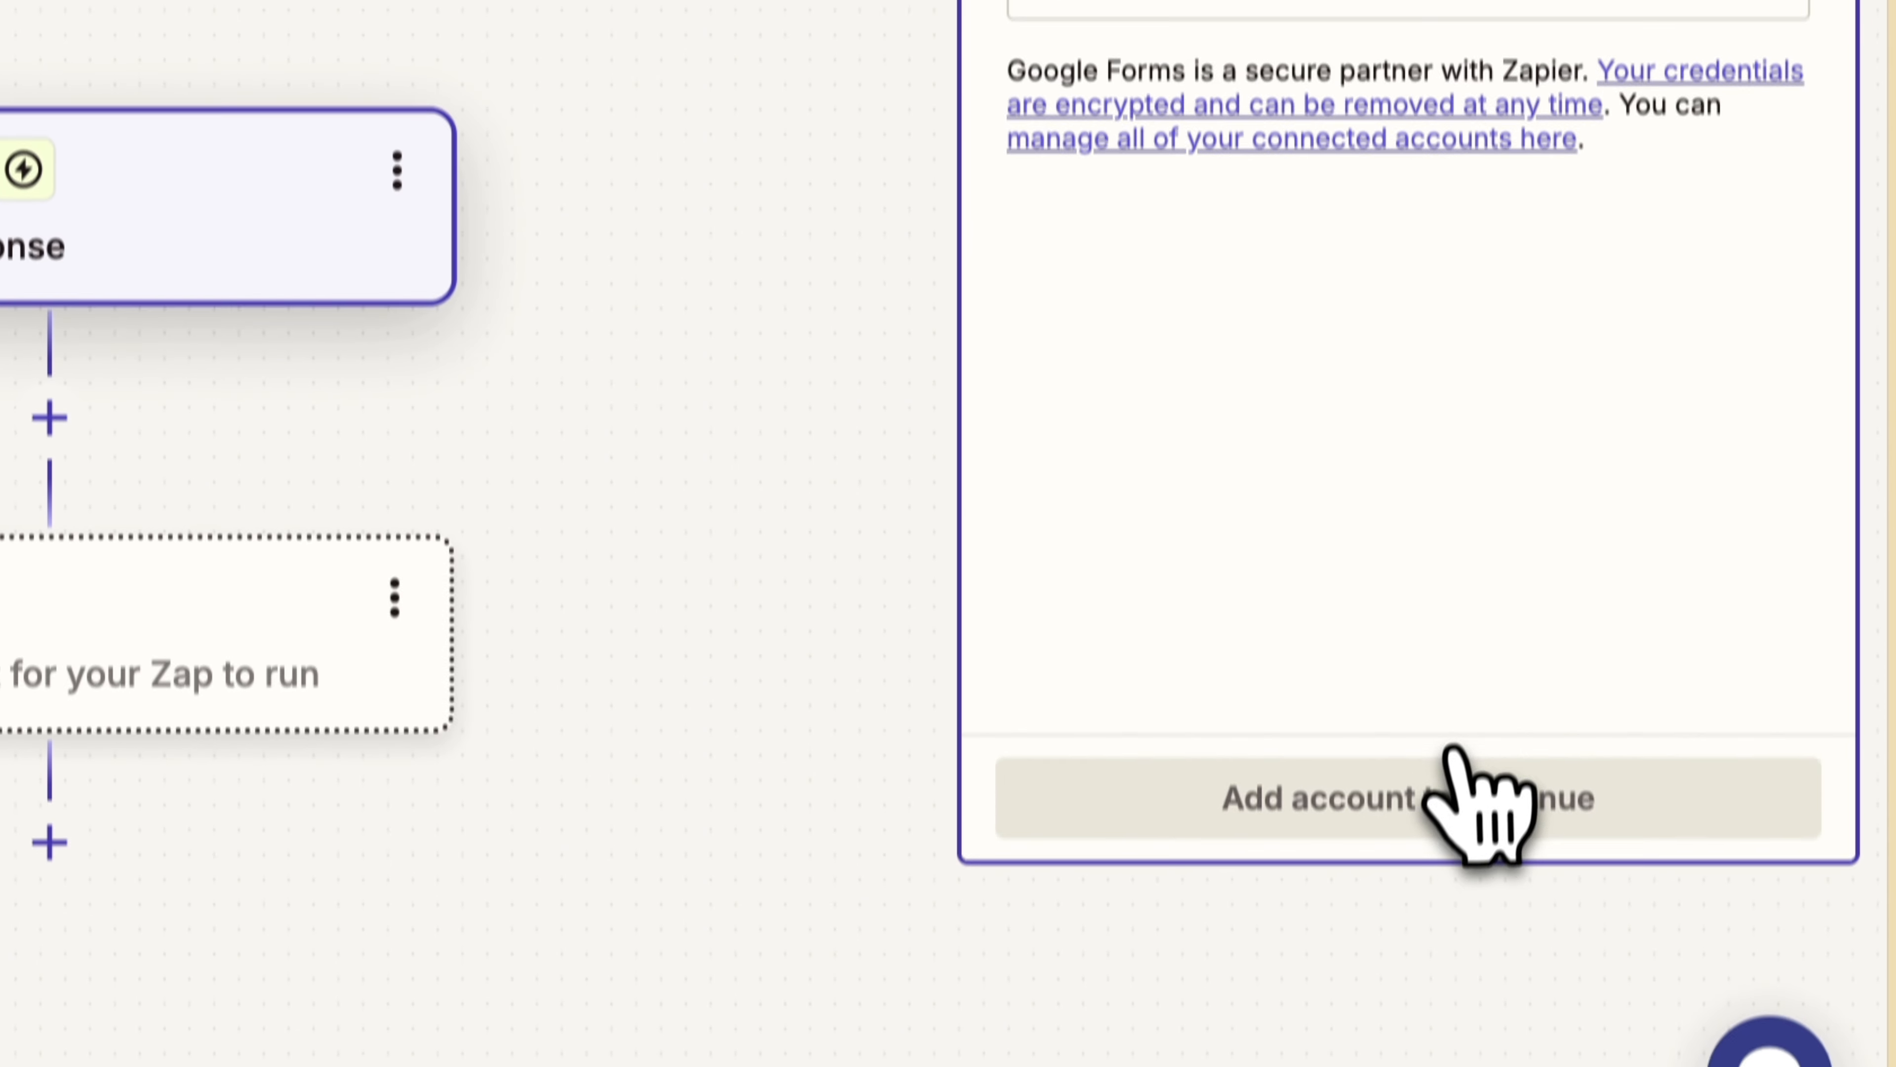
{"action": "left_click", "coordinate": [1432, 765]}
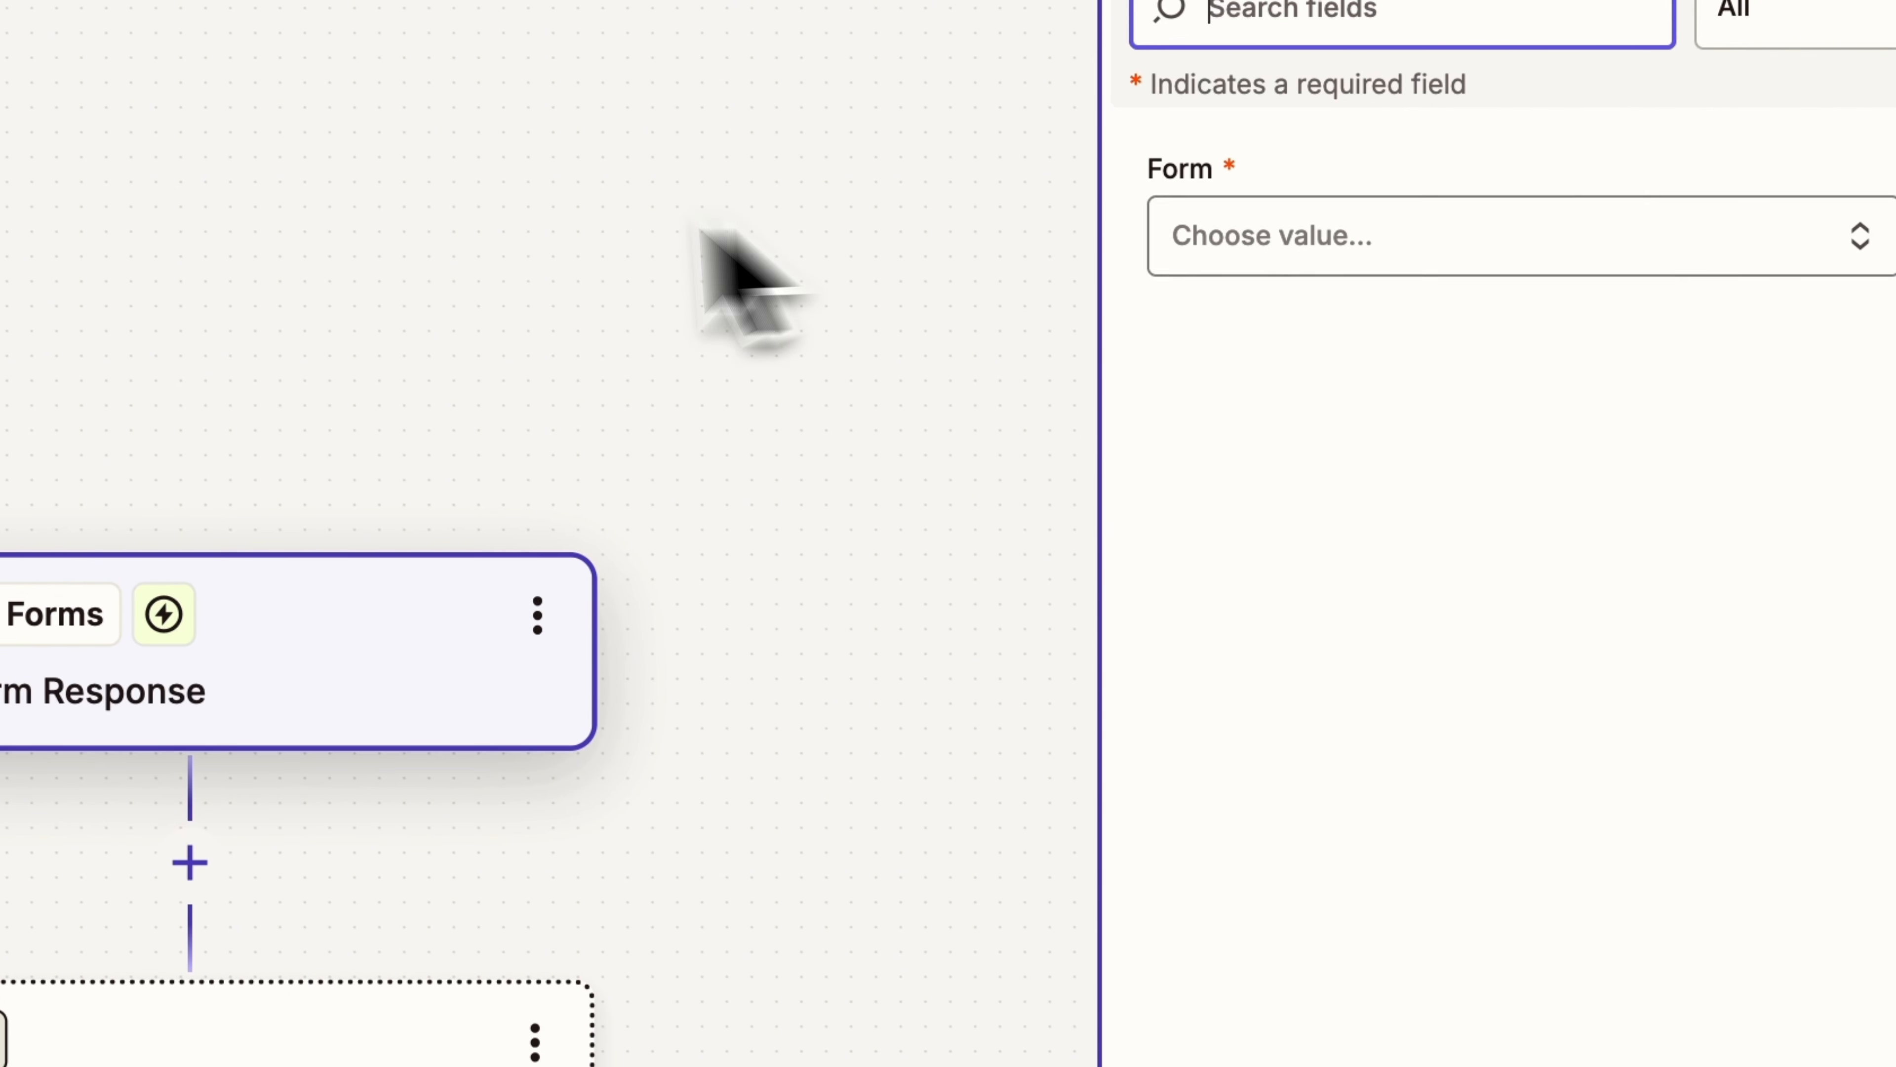
{"action": "left_click", "coordinate": [1314, 236]}
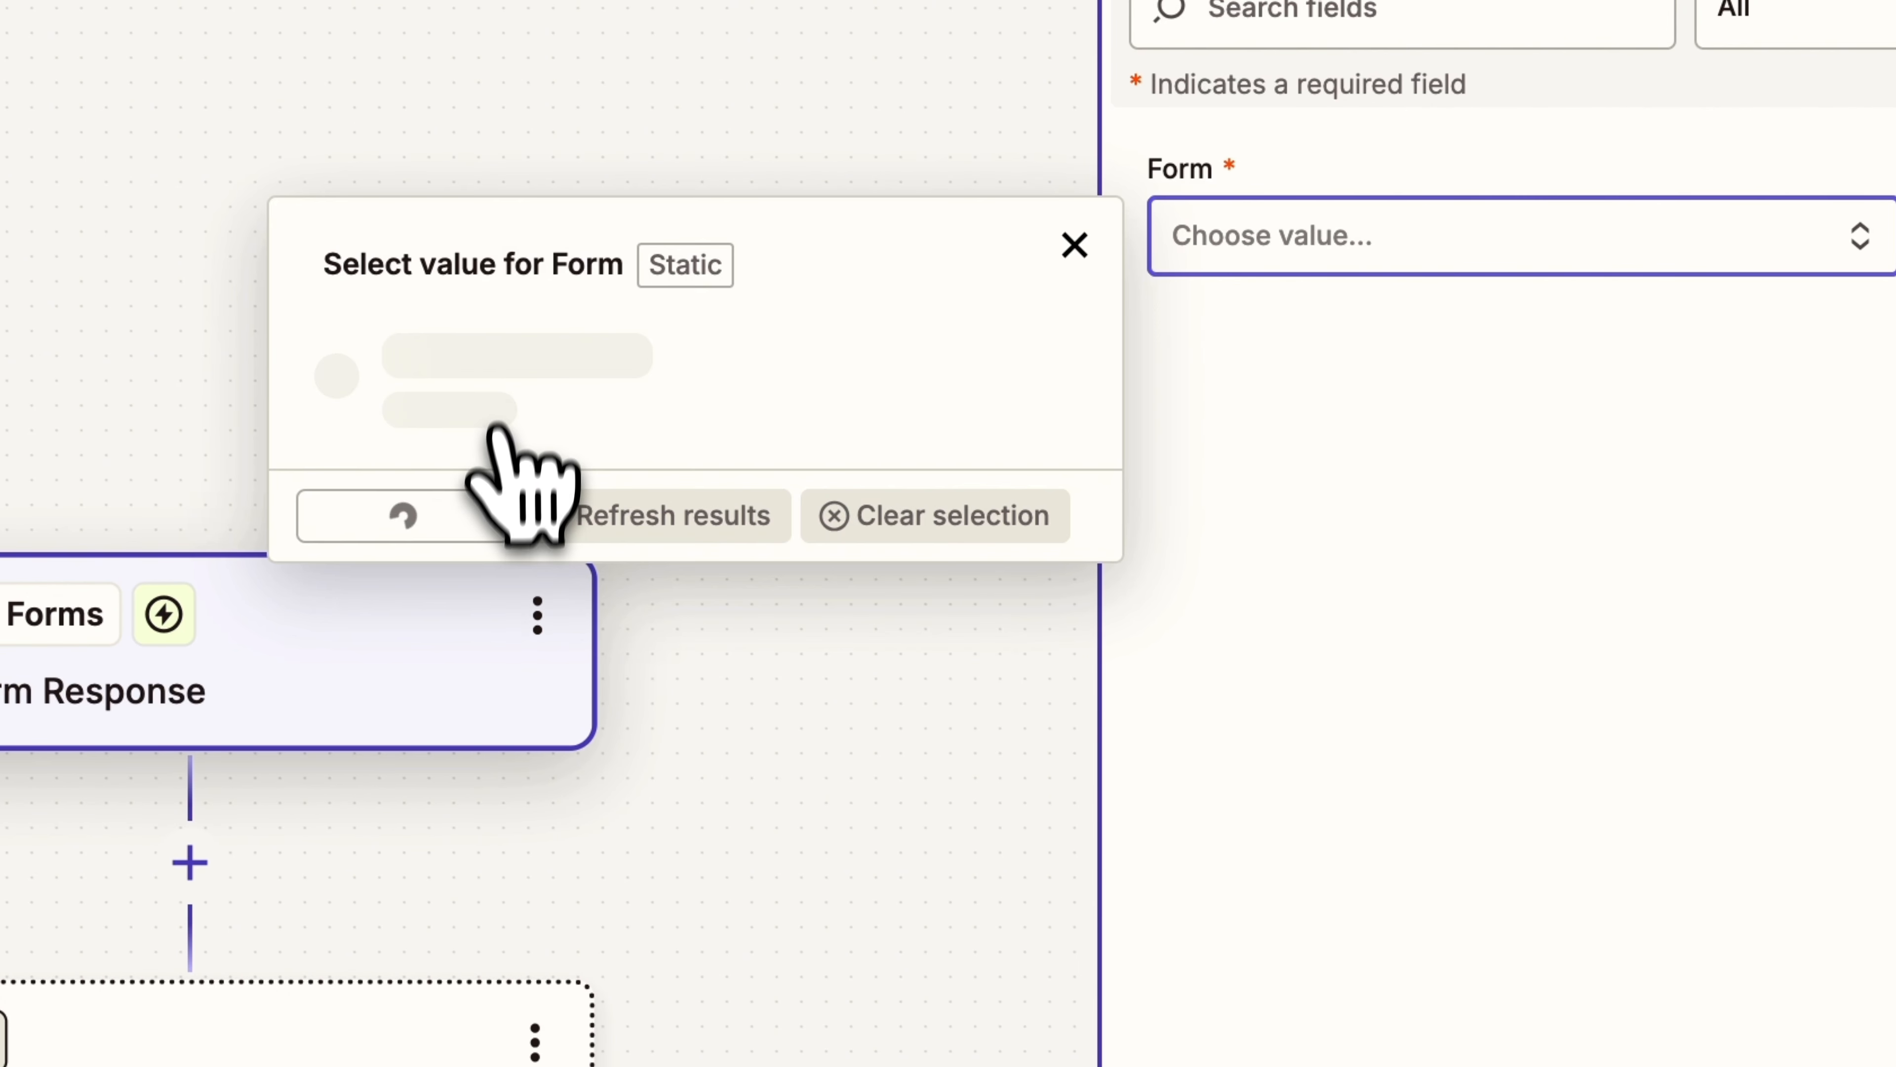
{"action": "left_click", "coordinate": [490, 460]}
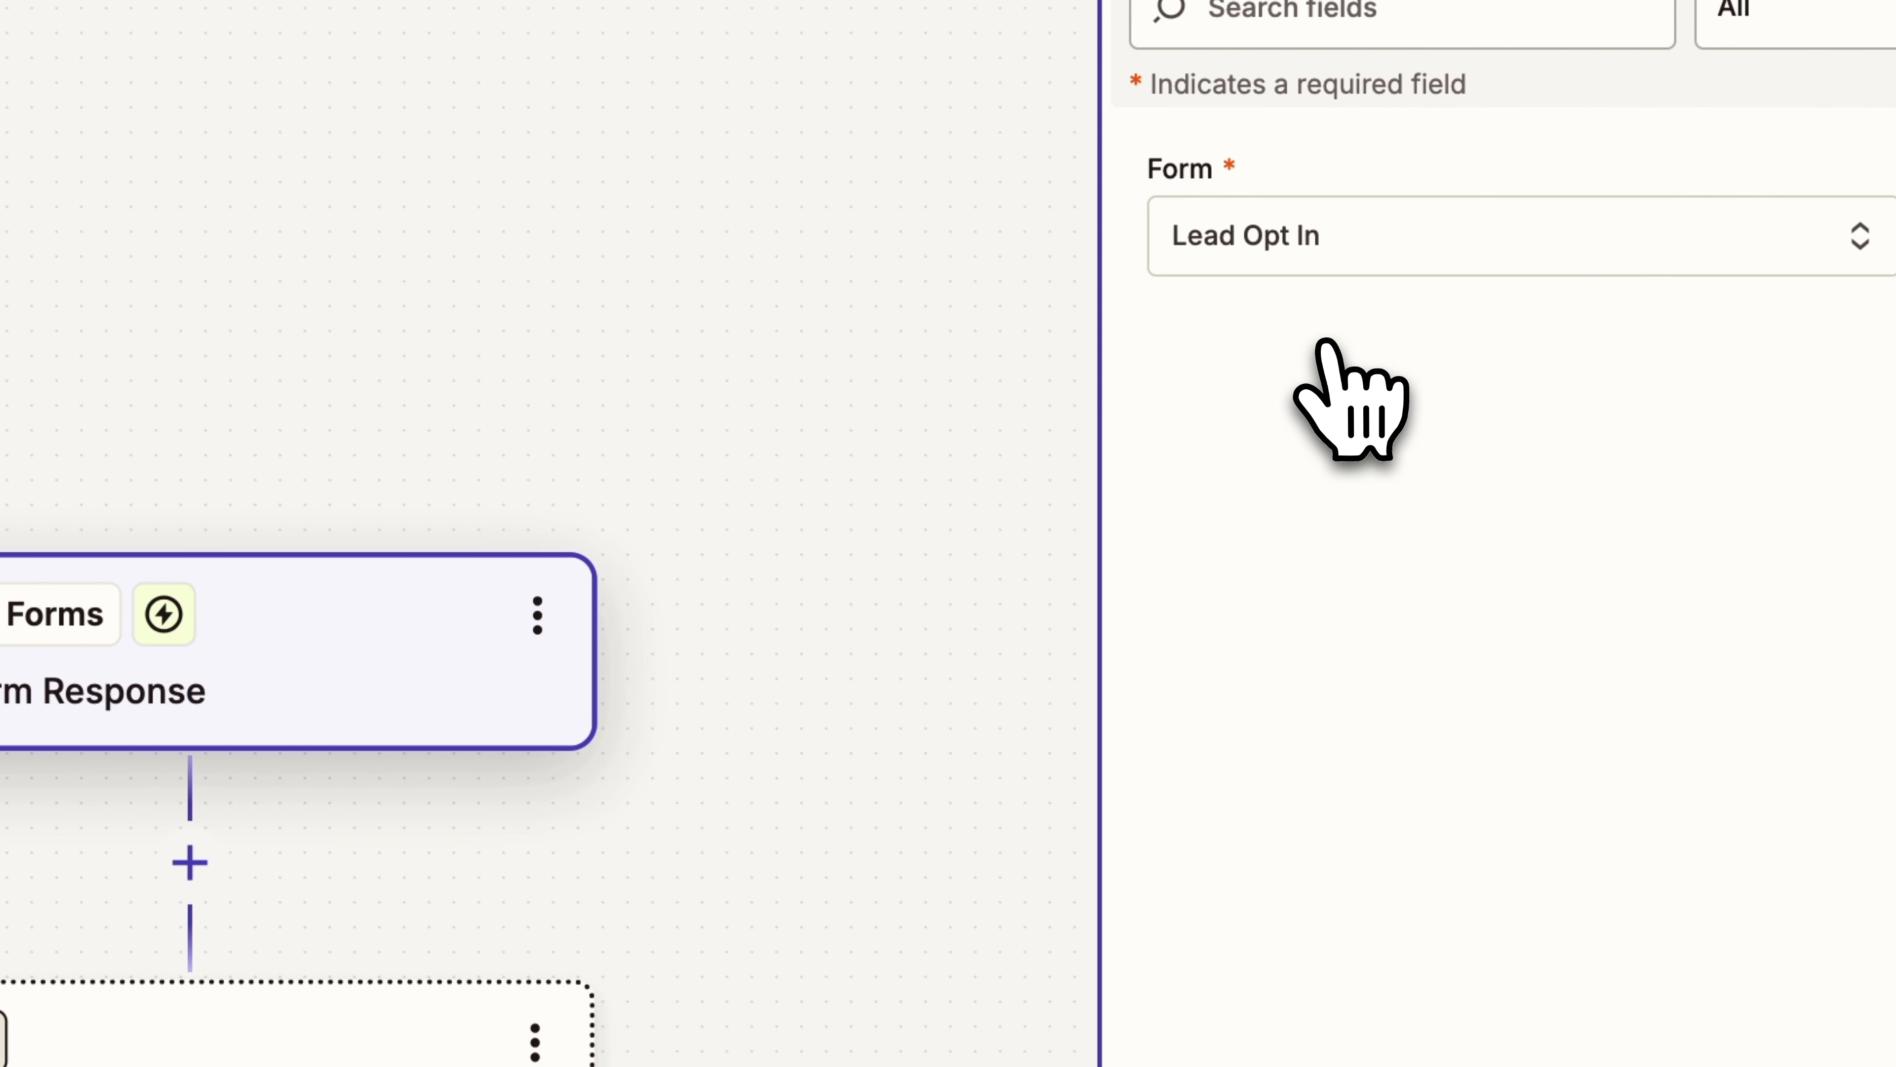
{"action": "left_click", "coordinate": [1381, 739]}
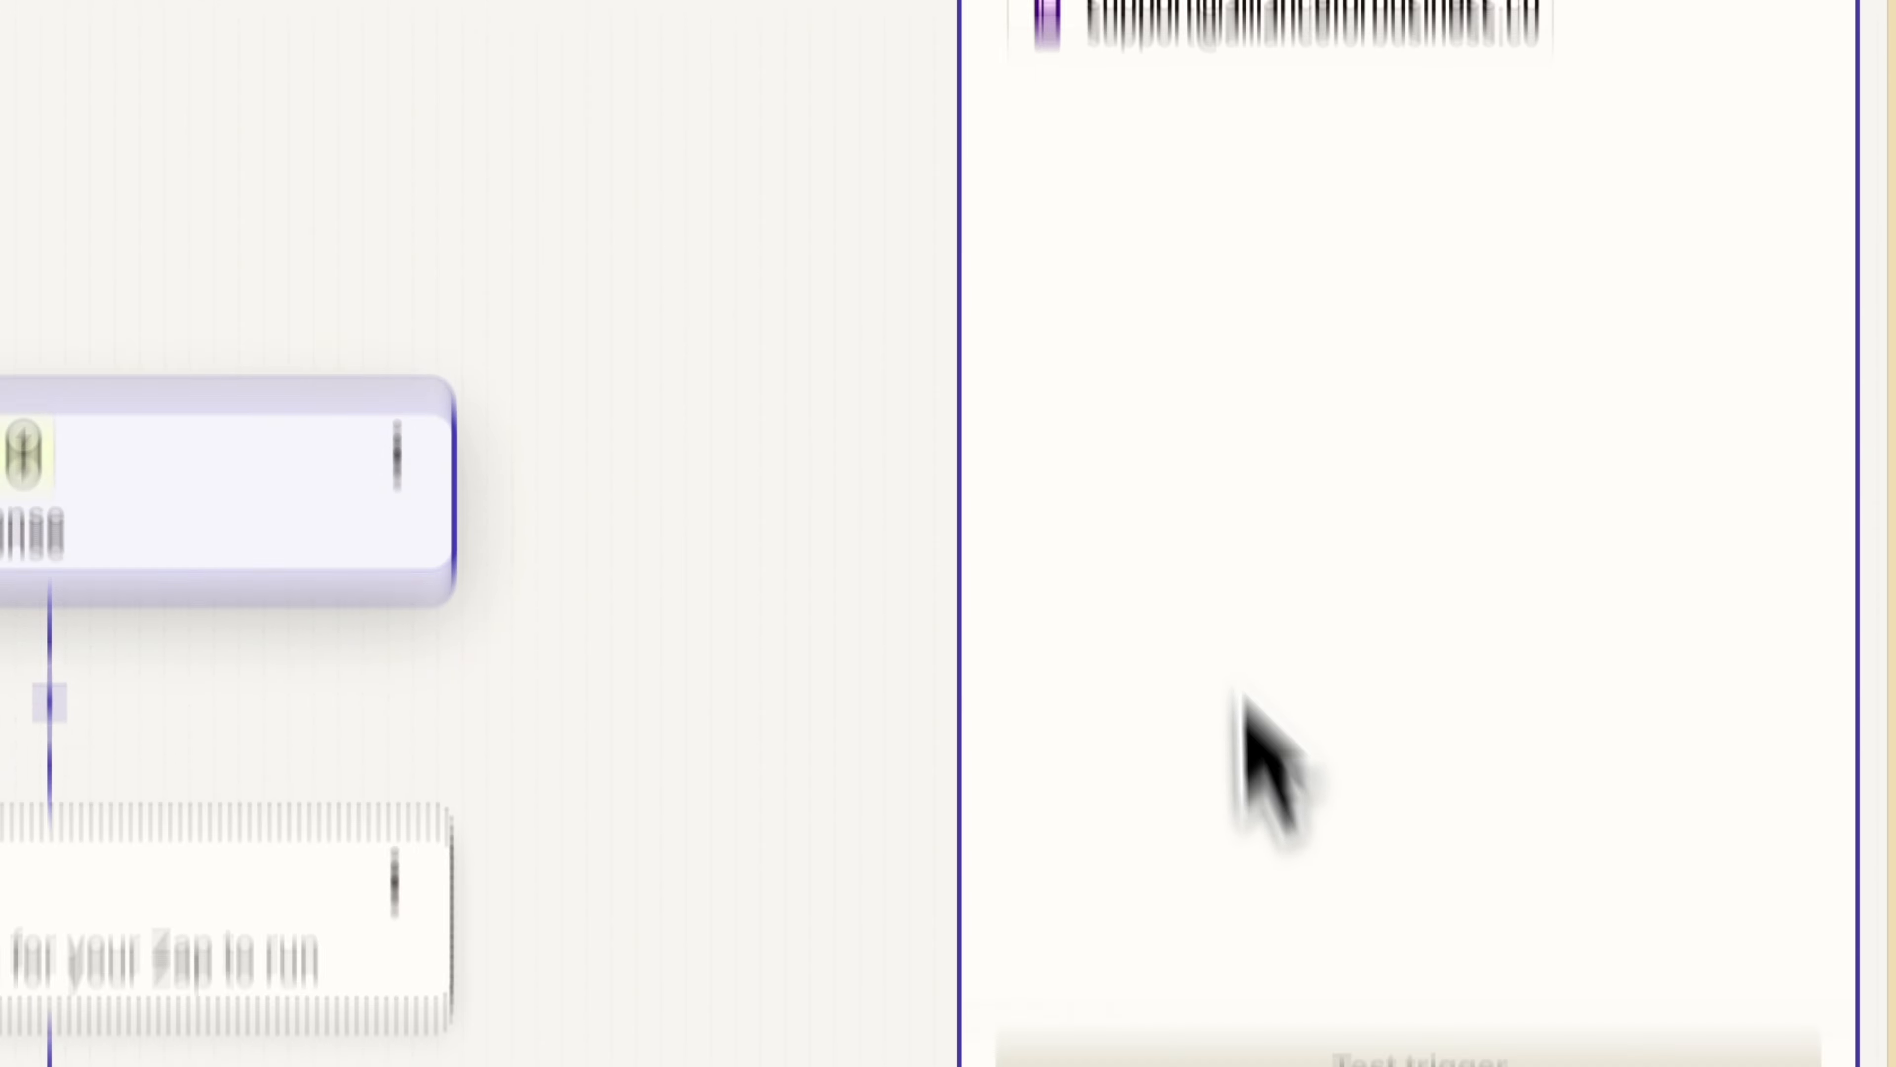
Test the Google Forms trigger and continue with the Form Response A record.
{"action": "left_click", "coordinate": [1382, 755]}
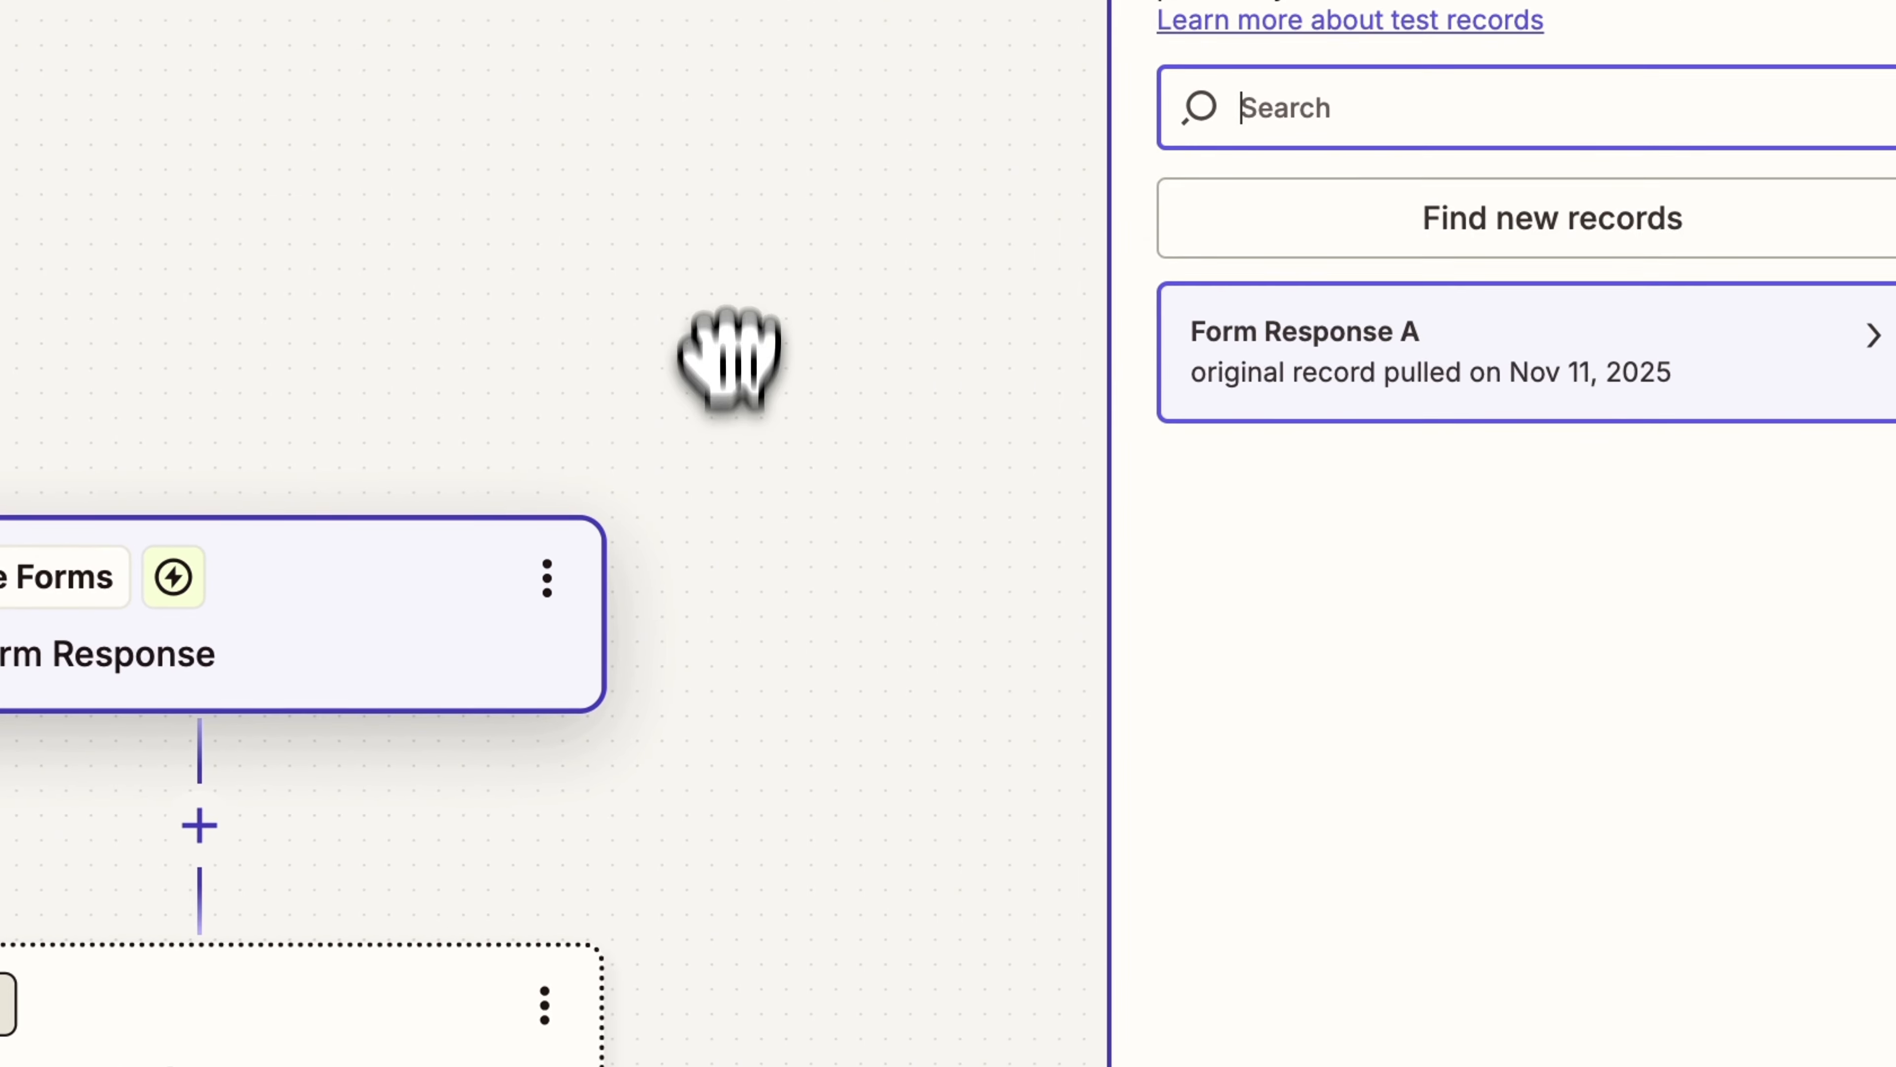
{"action": "left_click", "coordinate": [688, 329]}
{"action": "left_click", "coordinate": [1451, 706]}
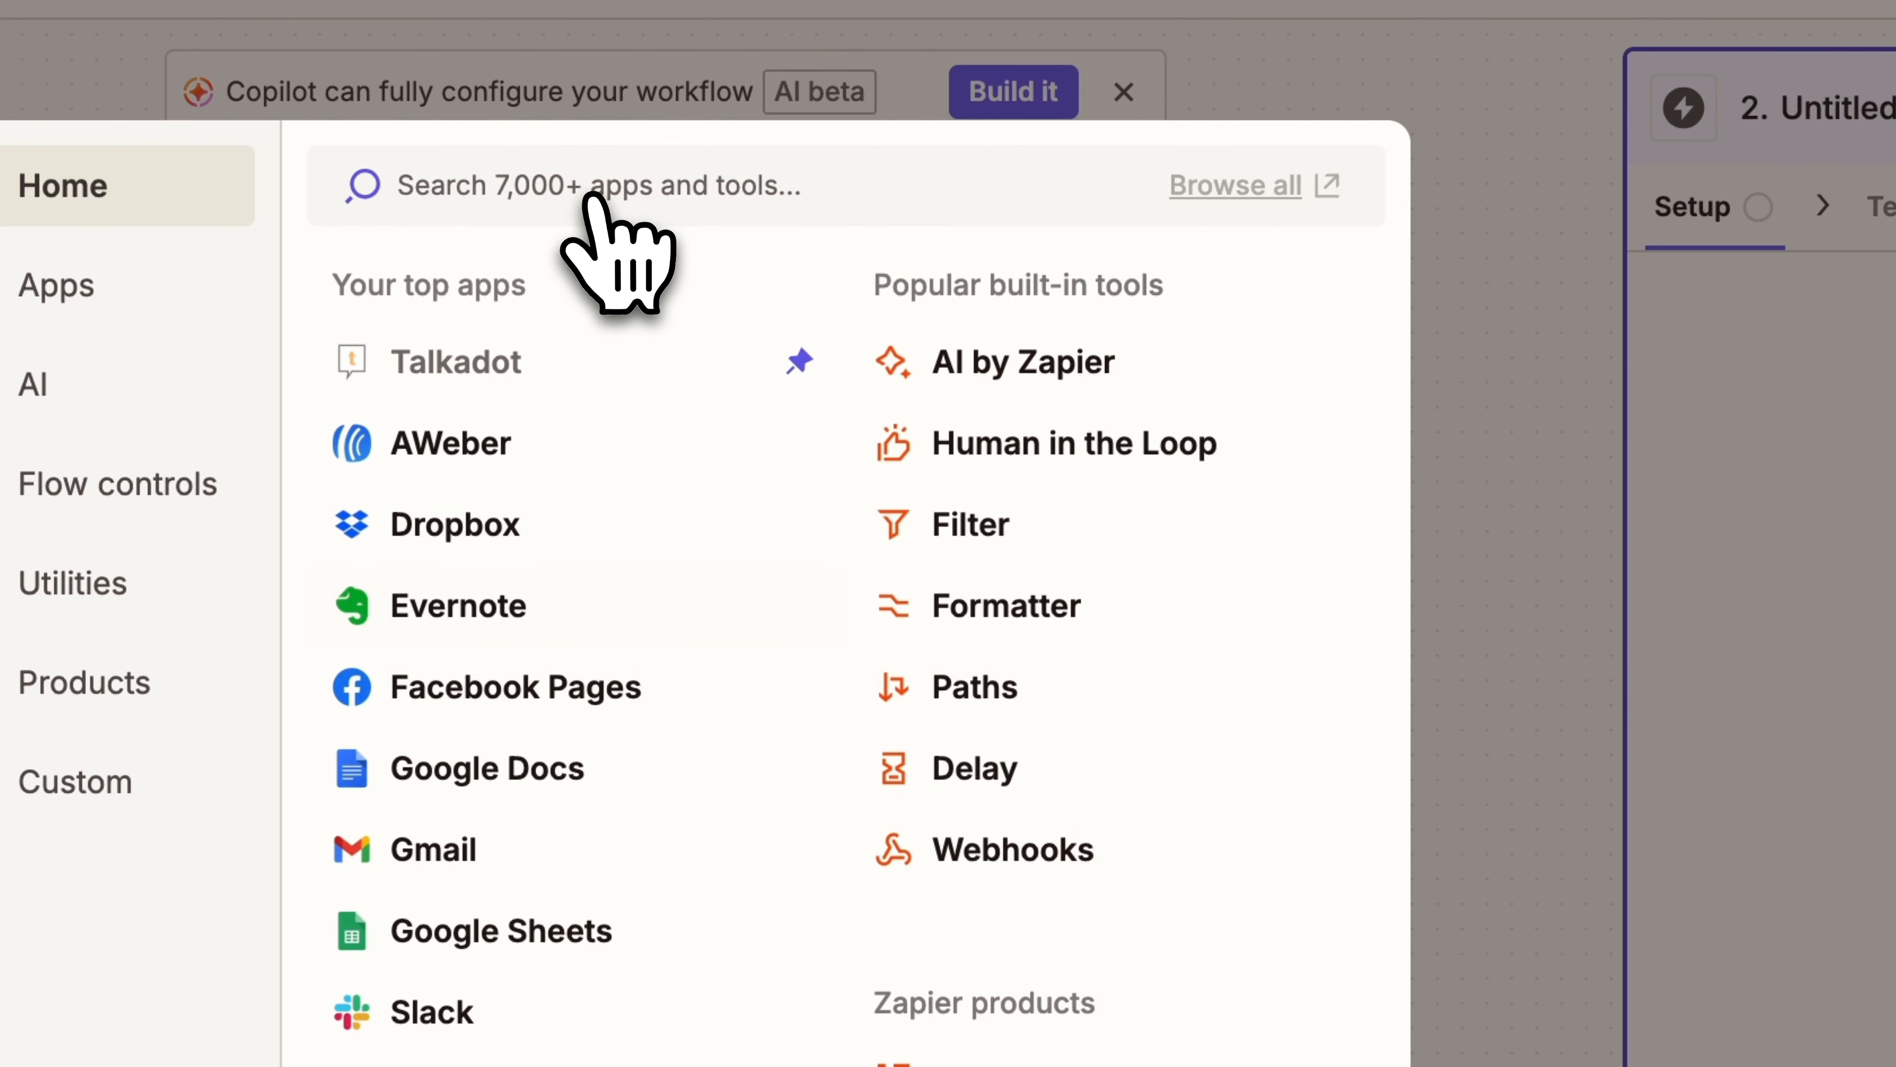
Set the second step's app to Slack with the Send Channel Message action event.
{"action": "type", "text": "slack"}
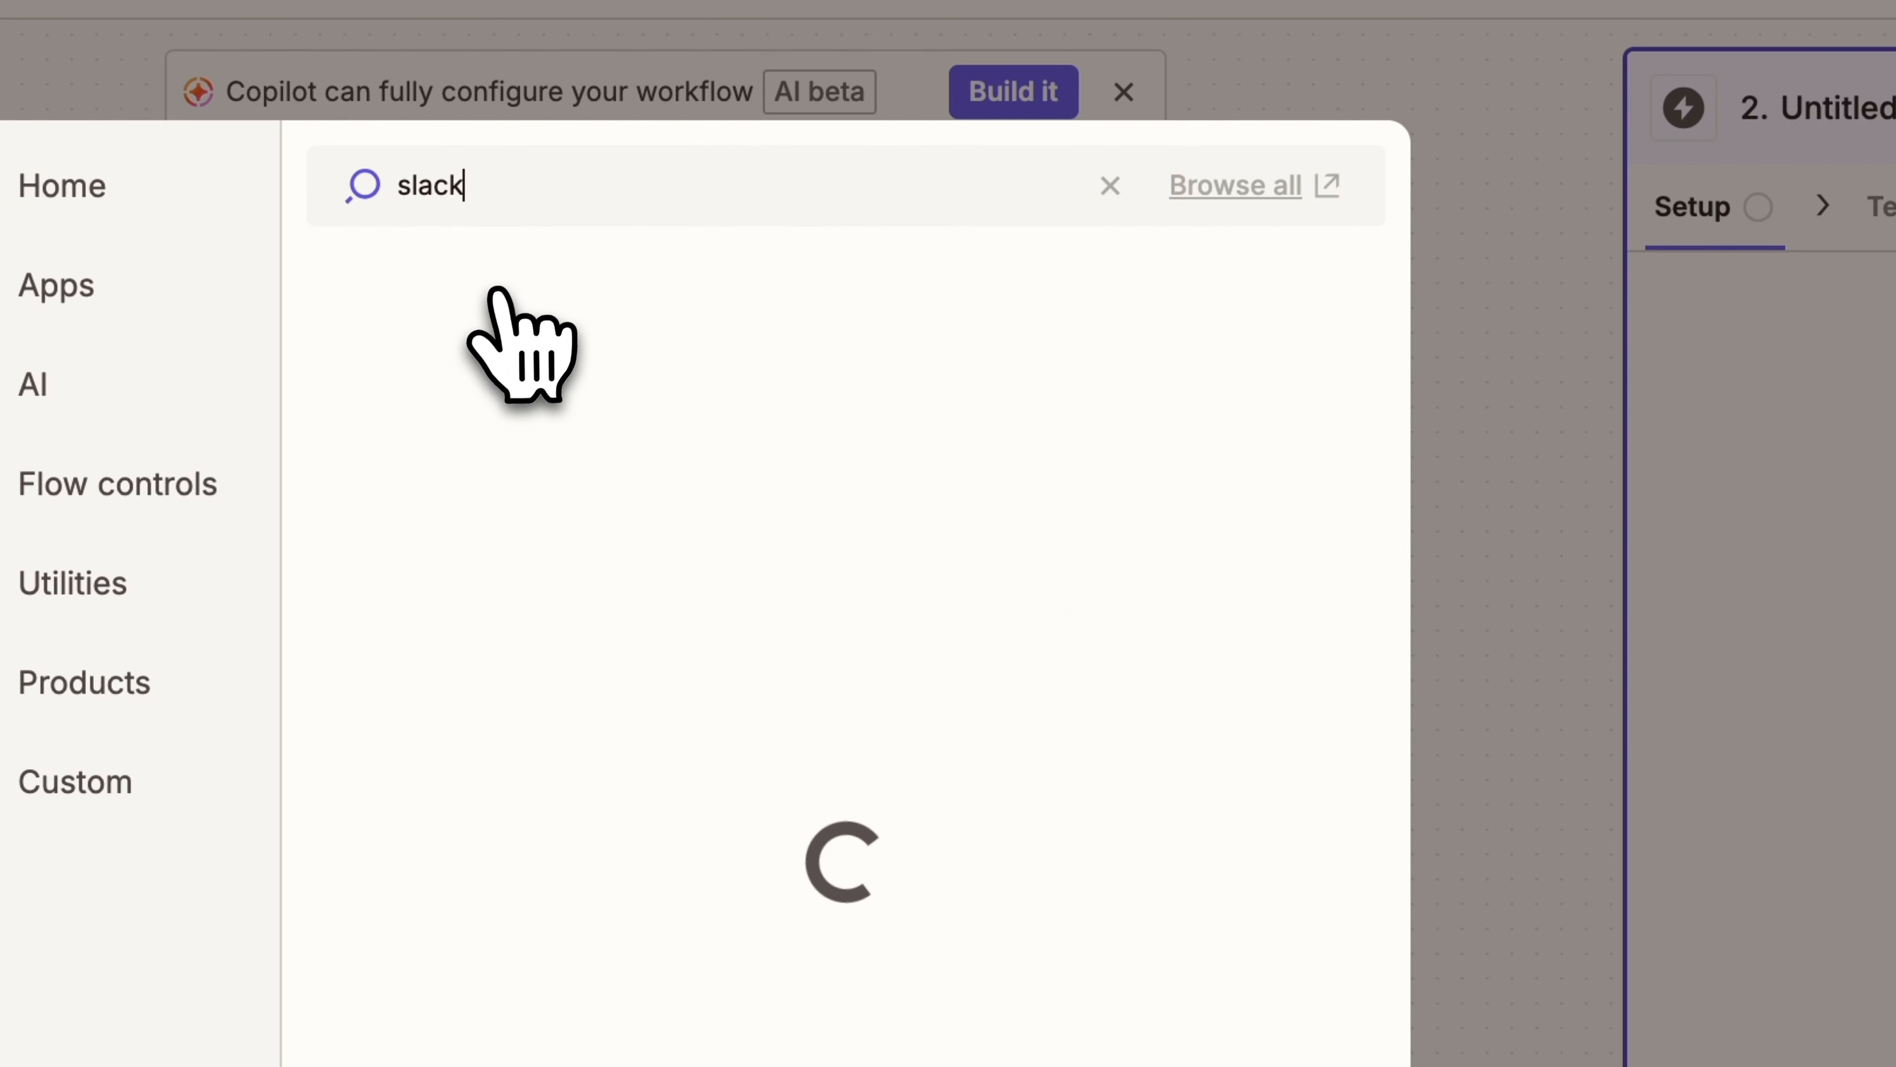
{"action": "left_click", "coordinate": [492, 293]}
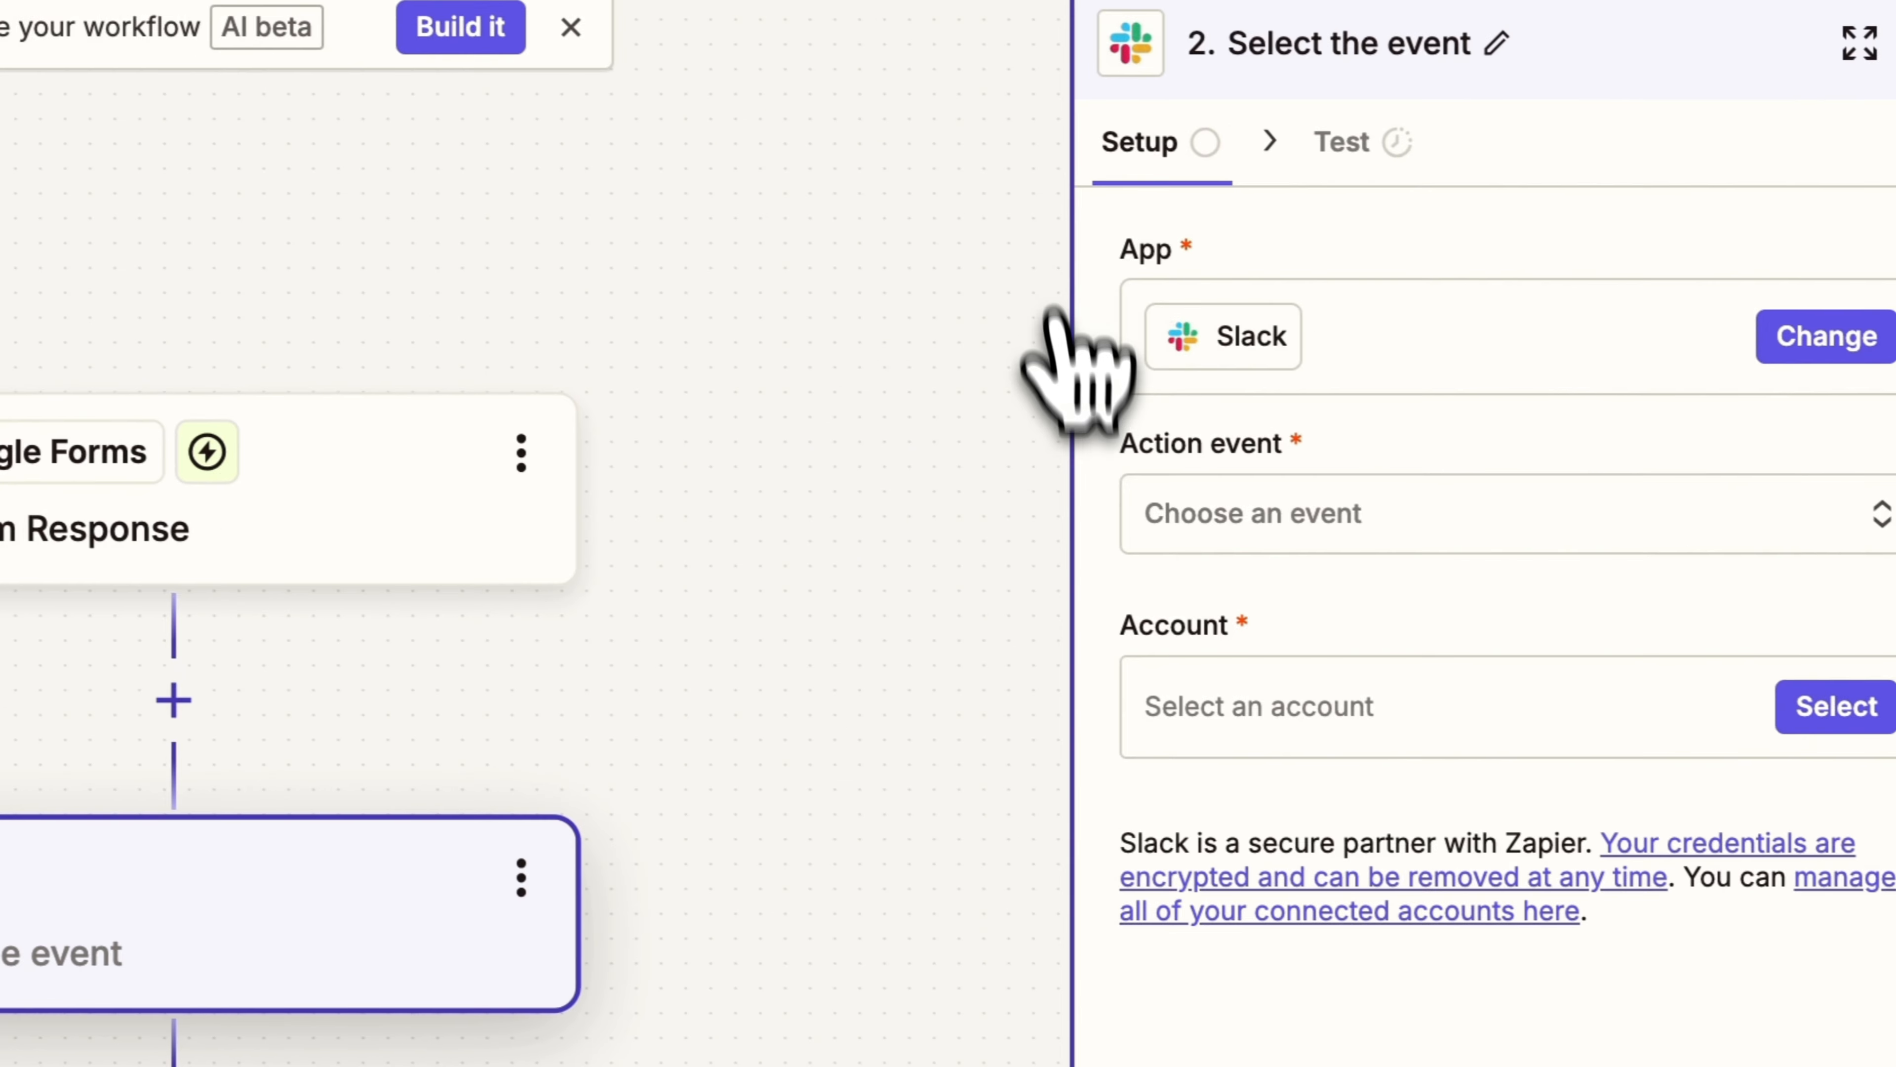
{"action": "left_click", "coordinate": [1257, 511]}
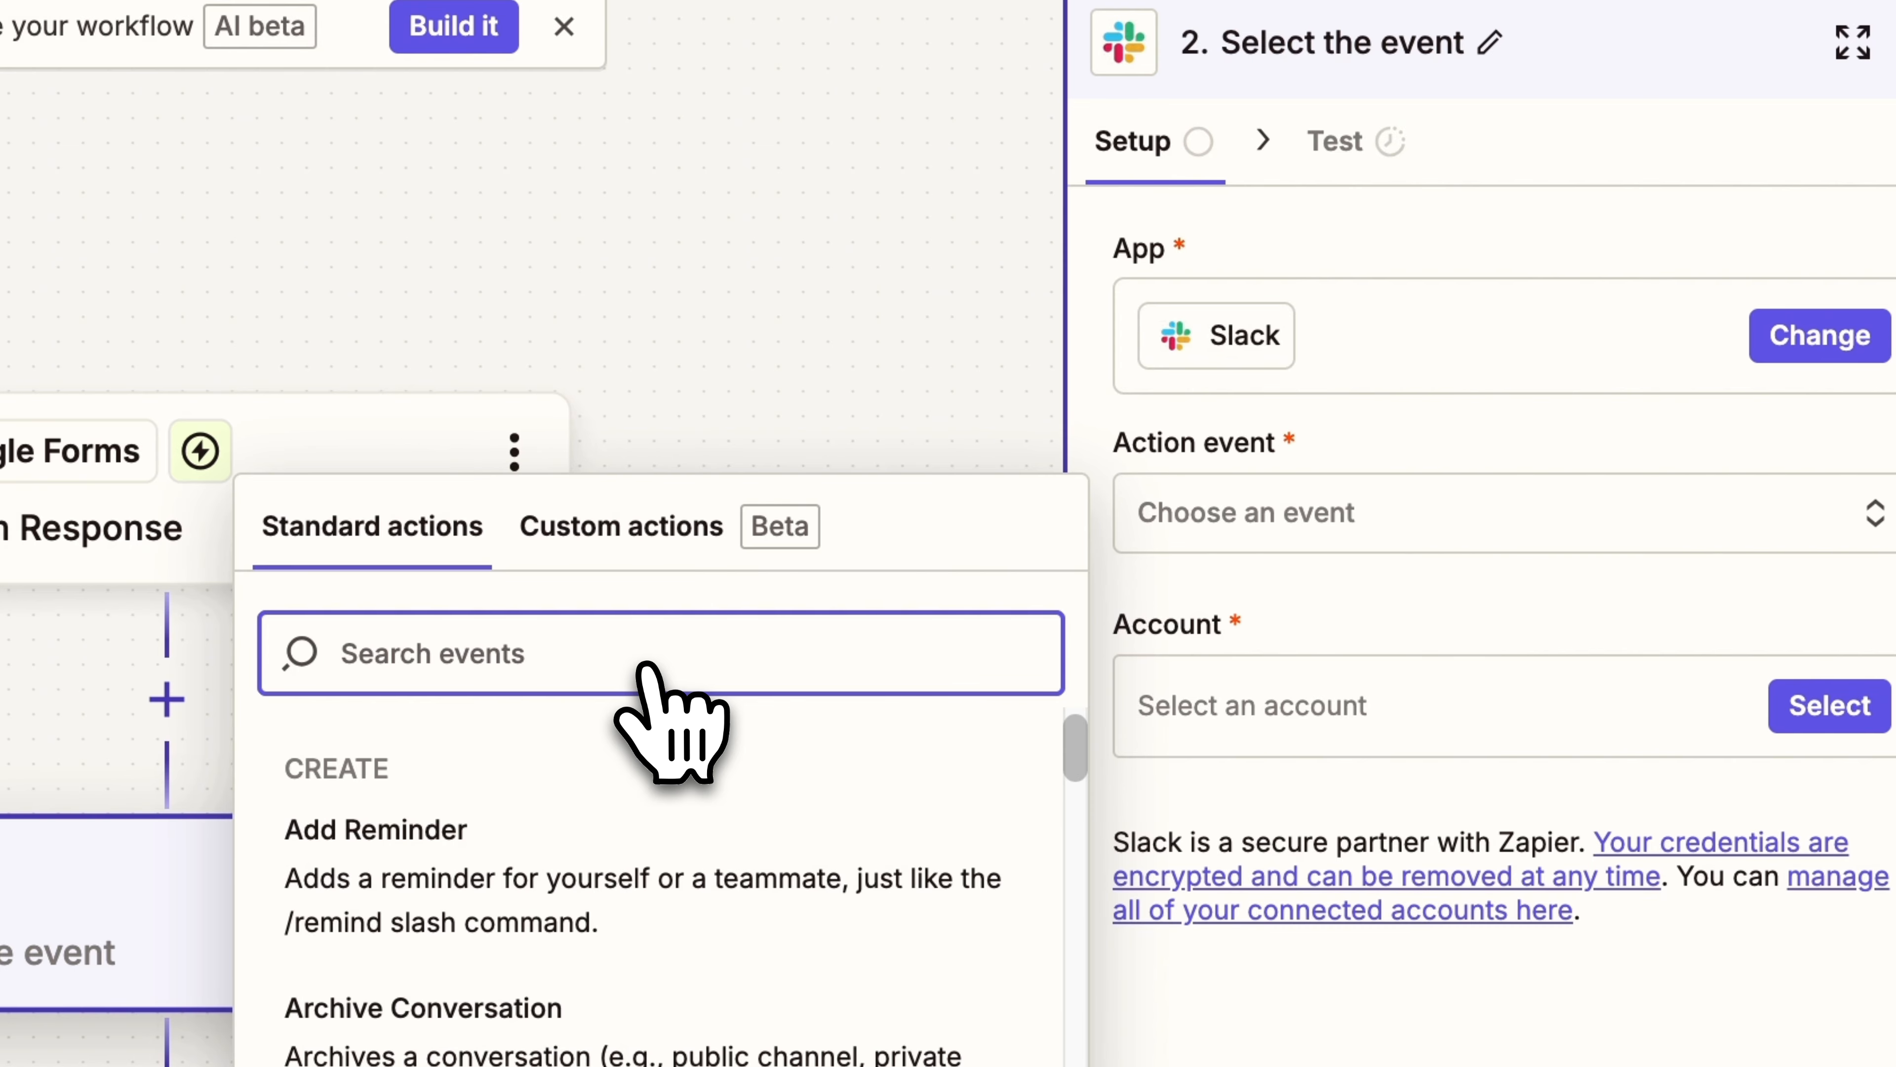
{"action": "type", "text": "mess"}
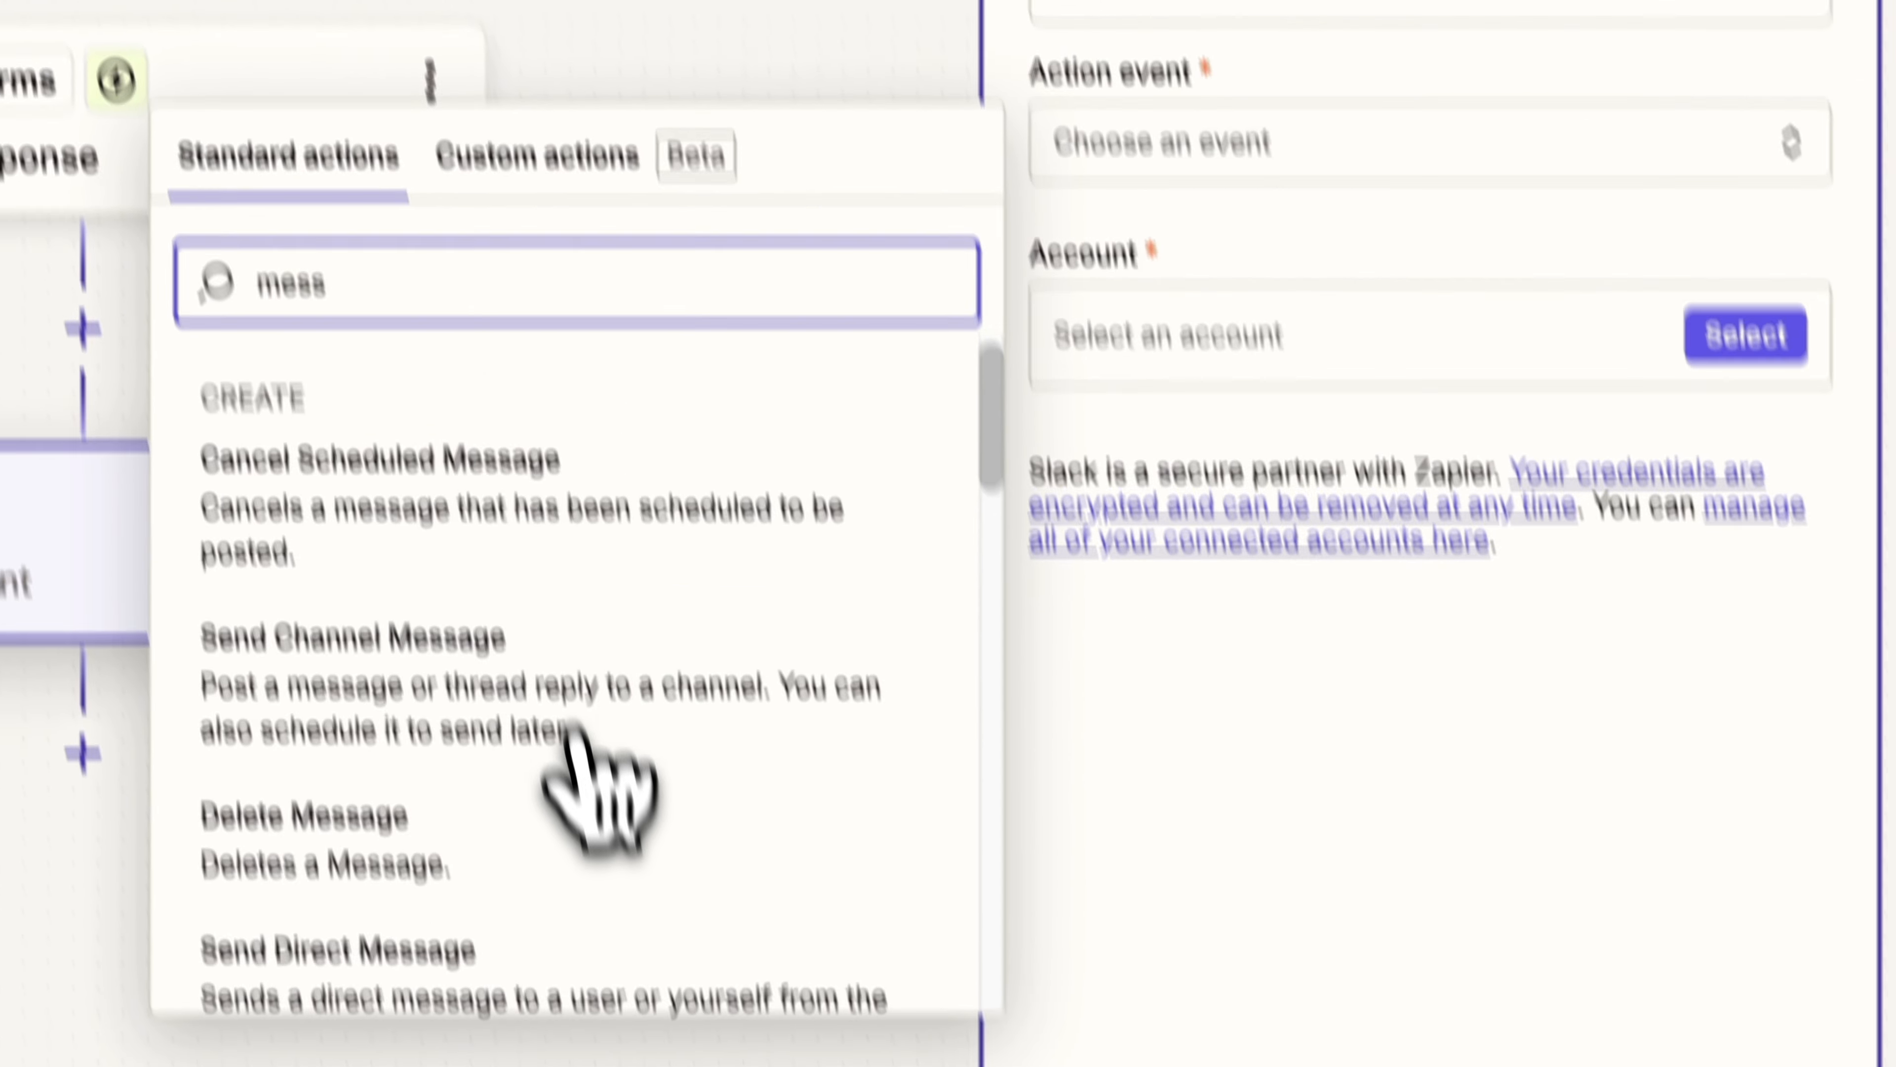
{"action": "key", "text": "Return"}
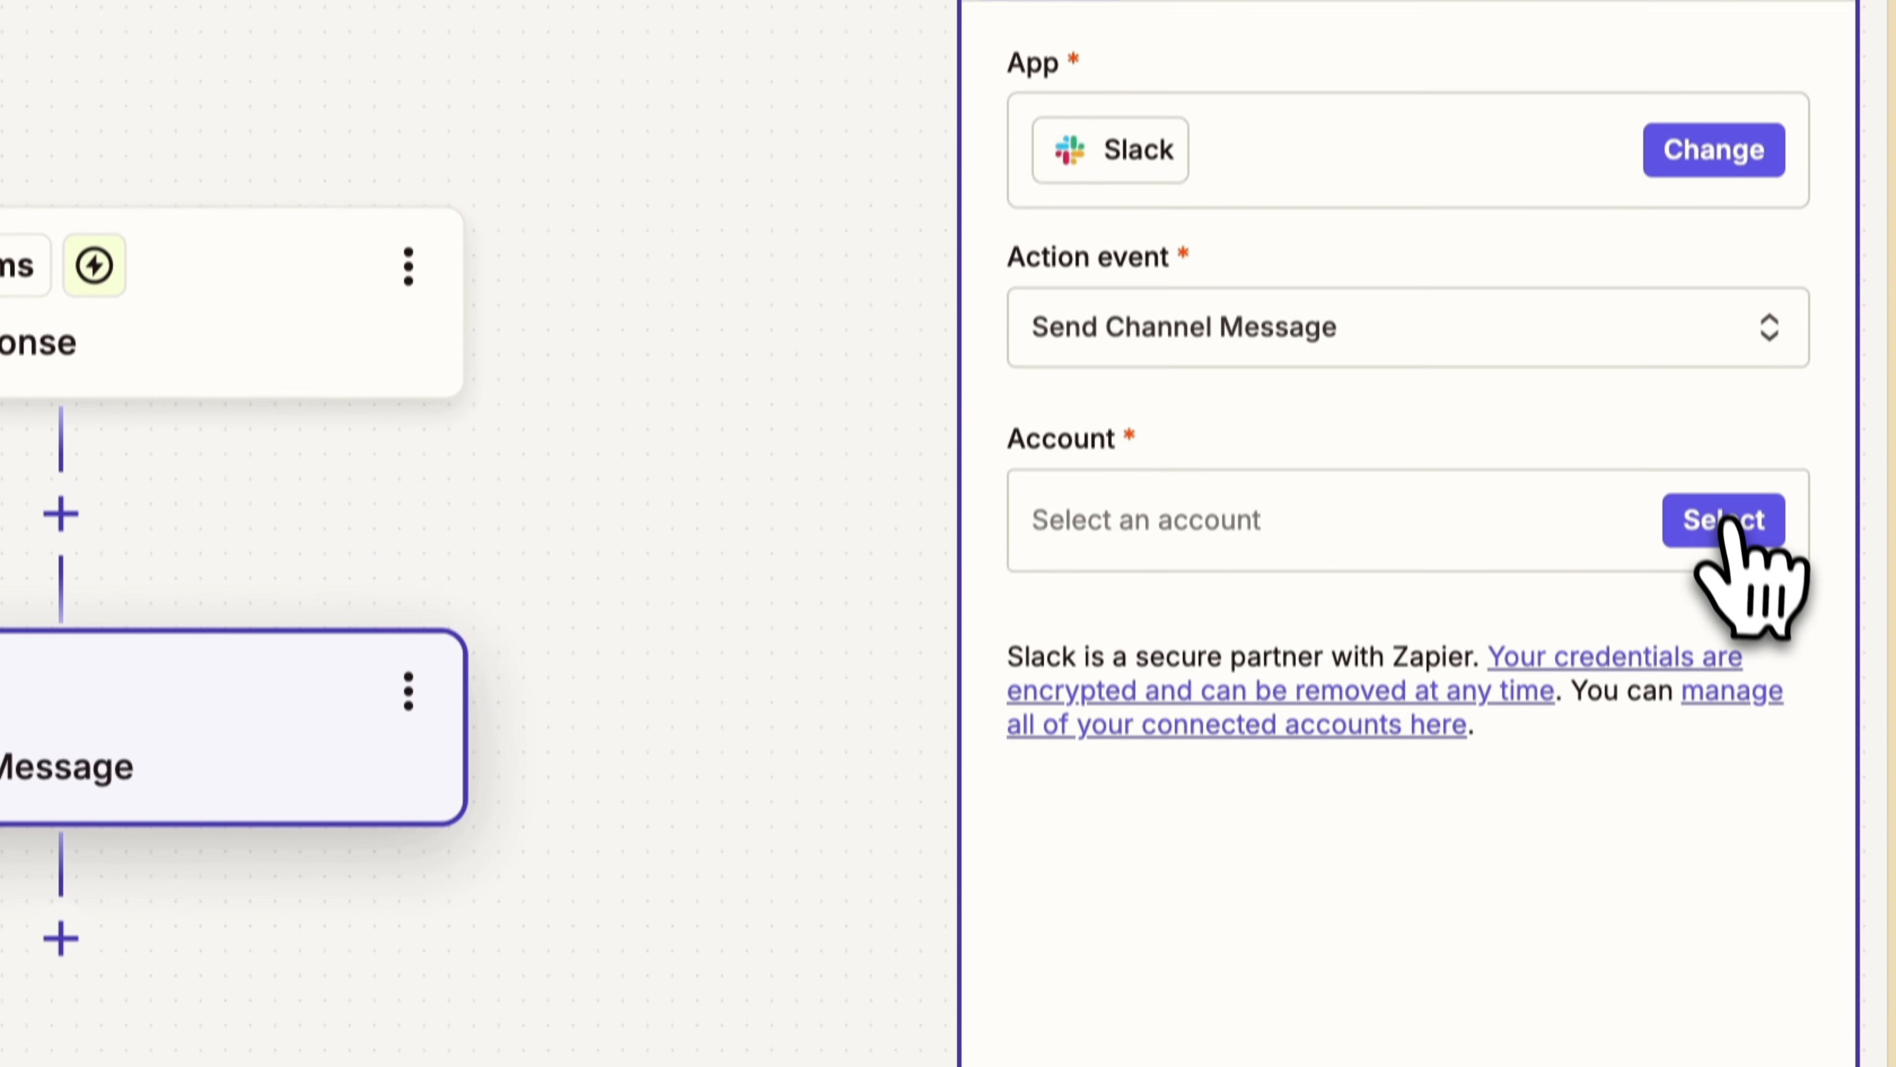
Assign the non-legacy The Alliance for Business #2 account to the Slack action and set its channel to prospecting.
{"action": "left_click", "coordinate": [1724, 238]}
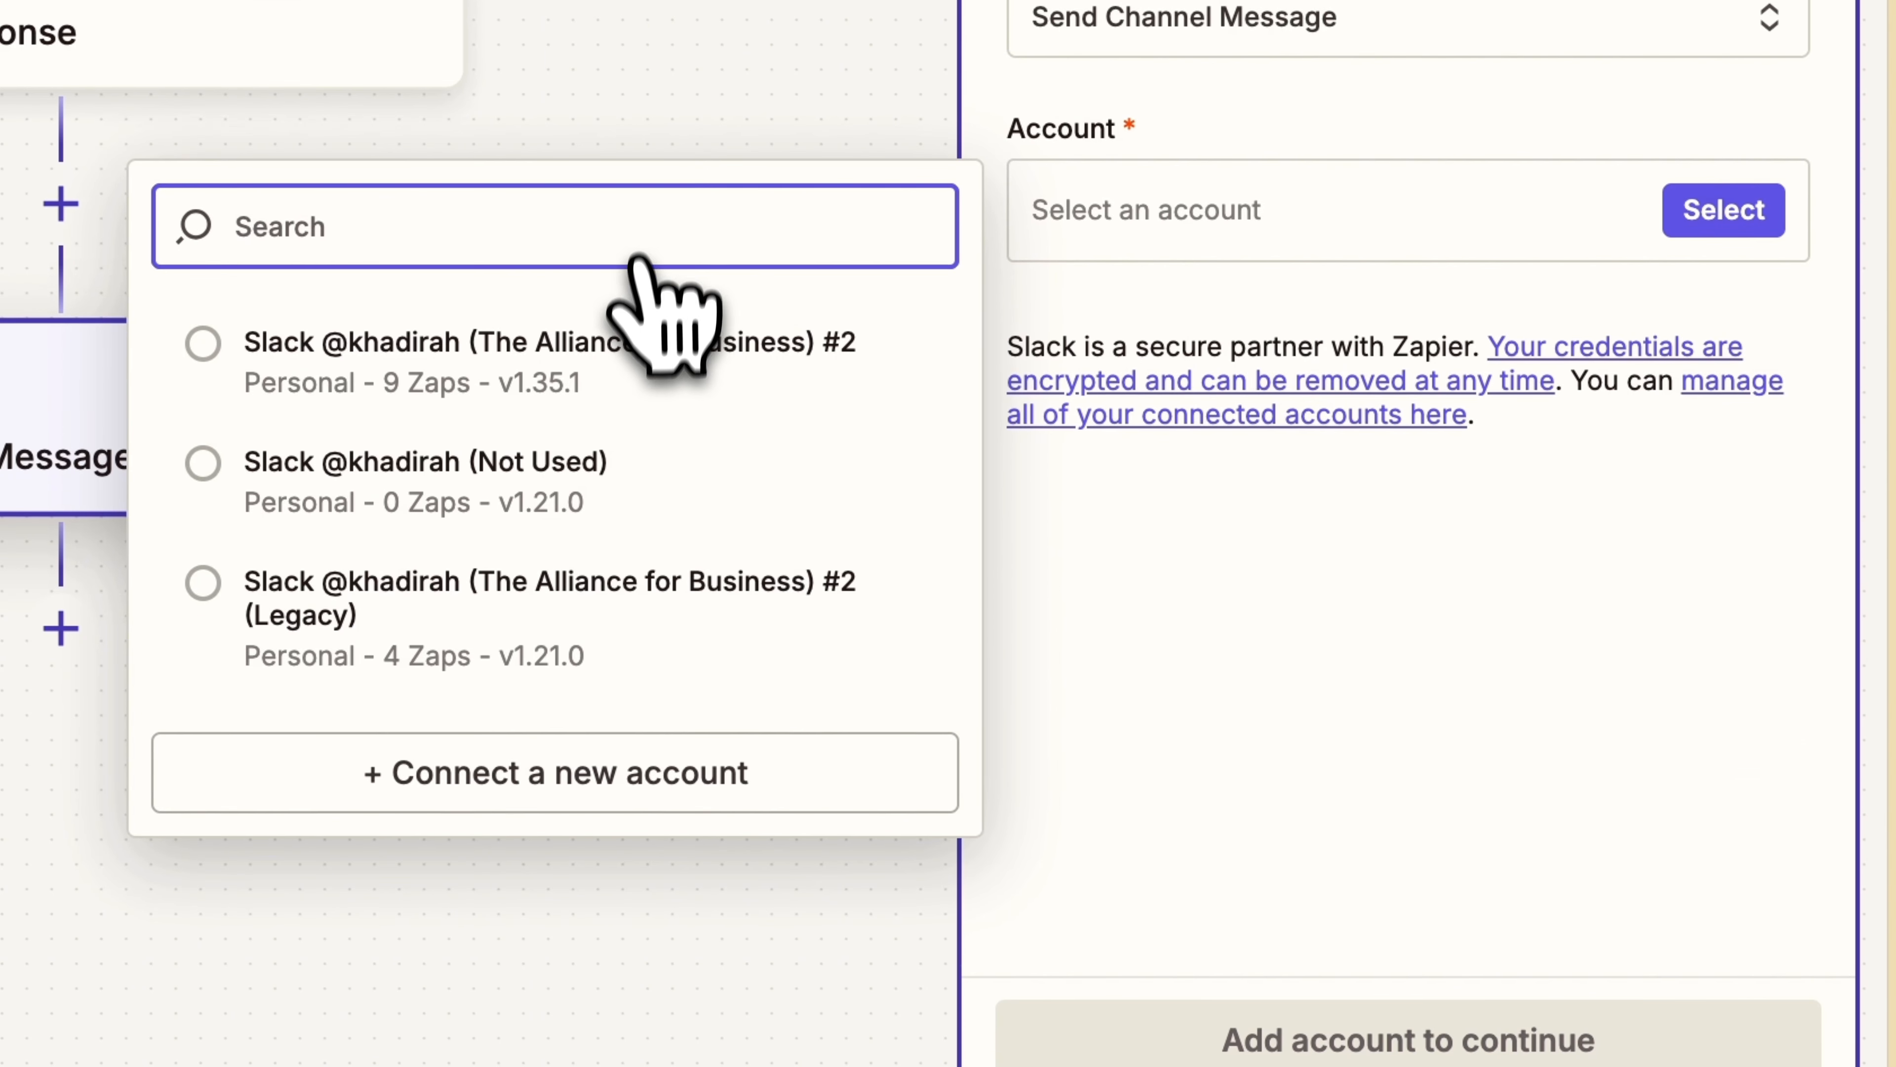
{"action": "left_click", "coordinate": [780, 364]}
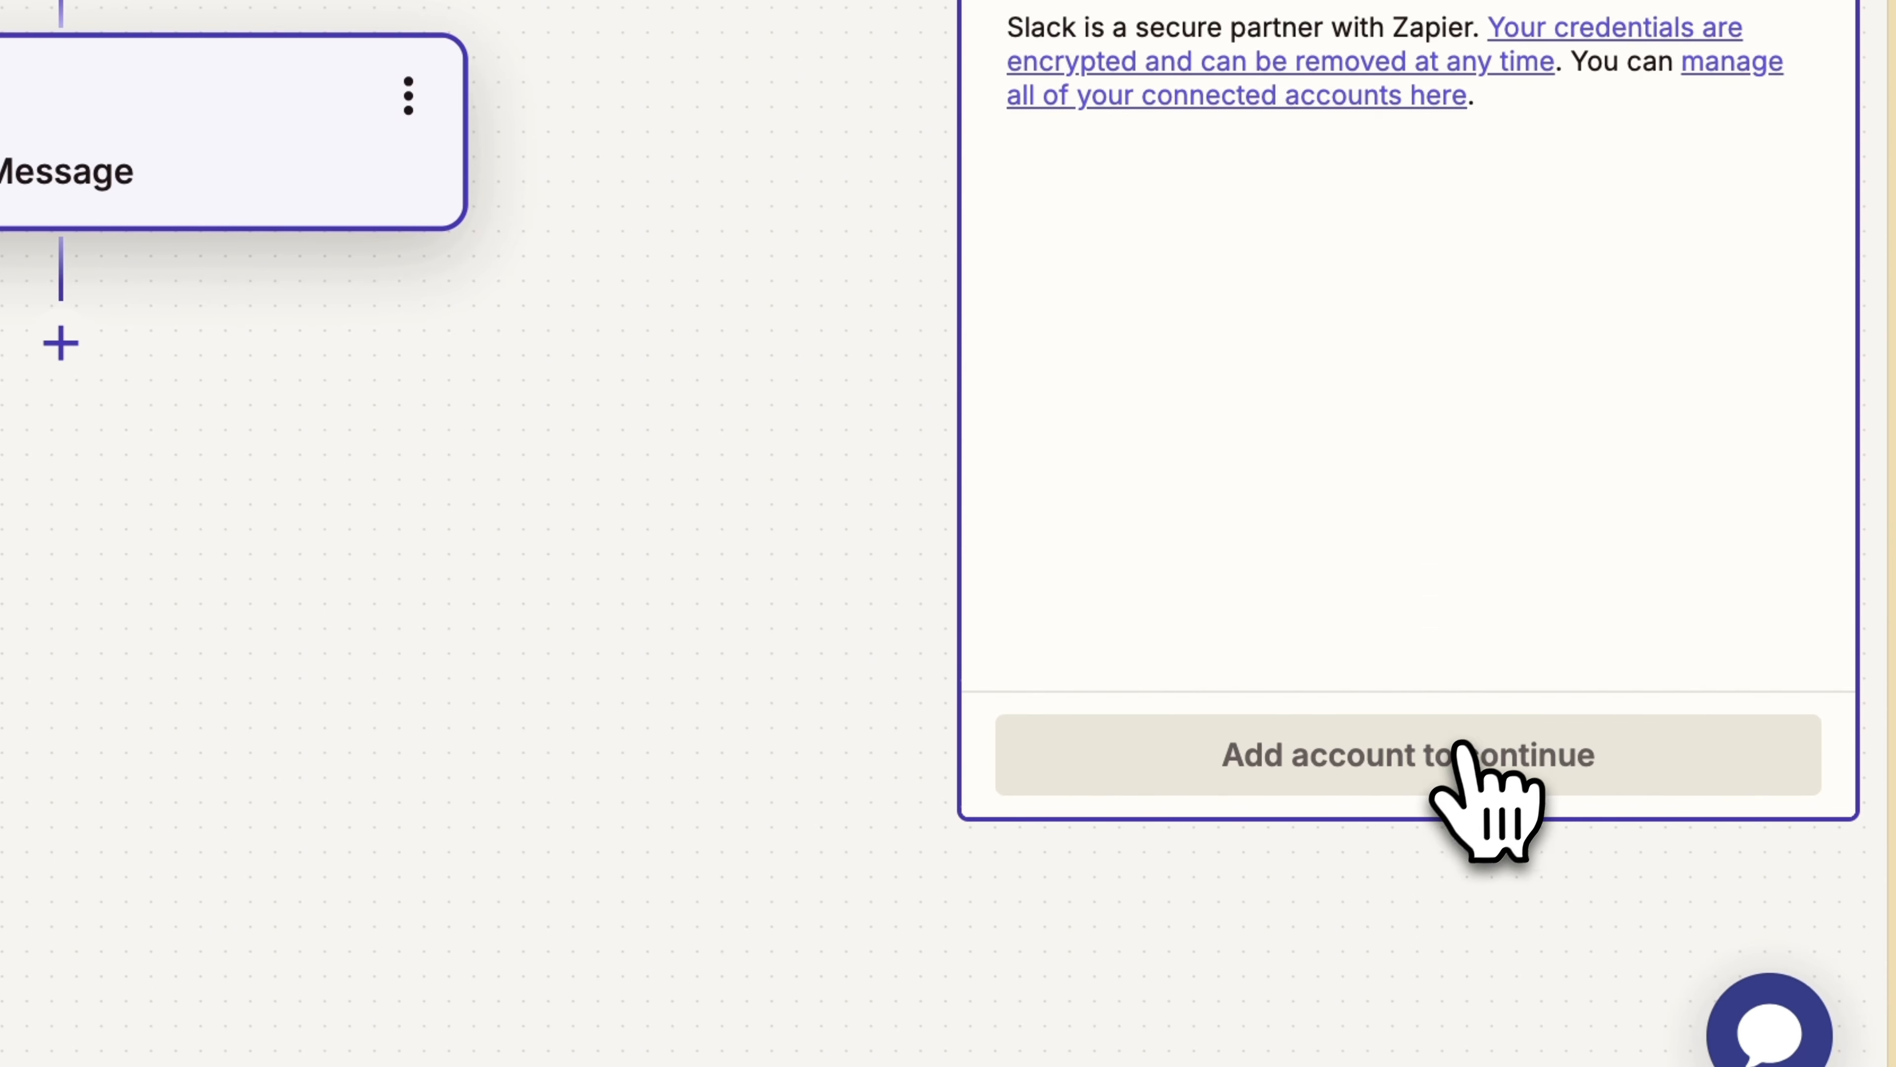
{"action": "left_click", "coordinate": [1448, 758]}
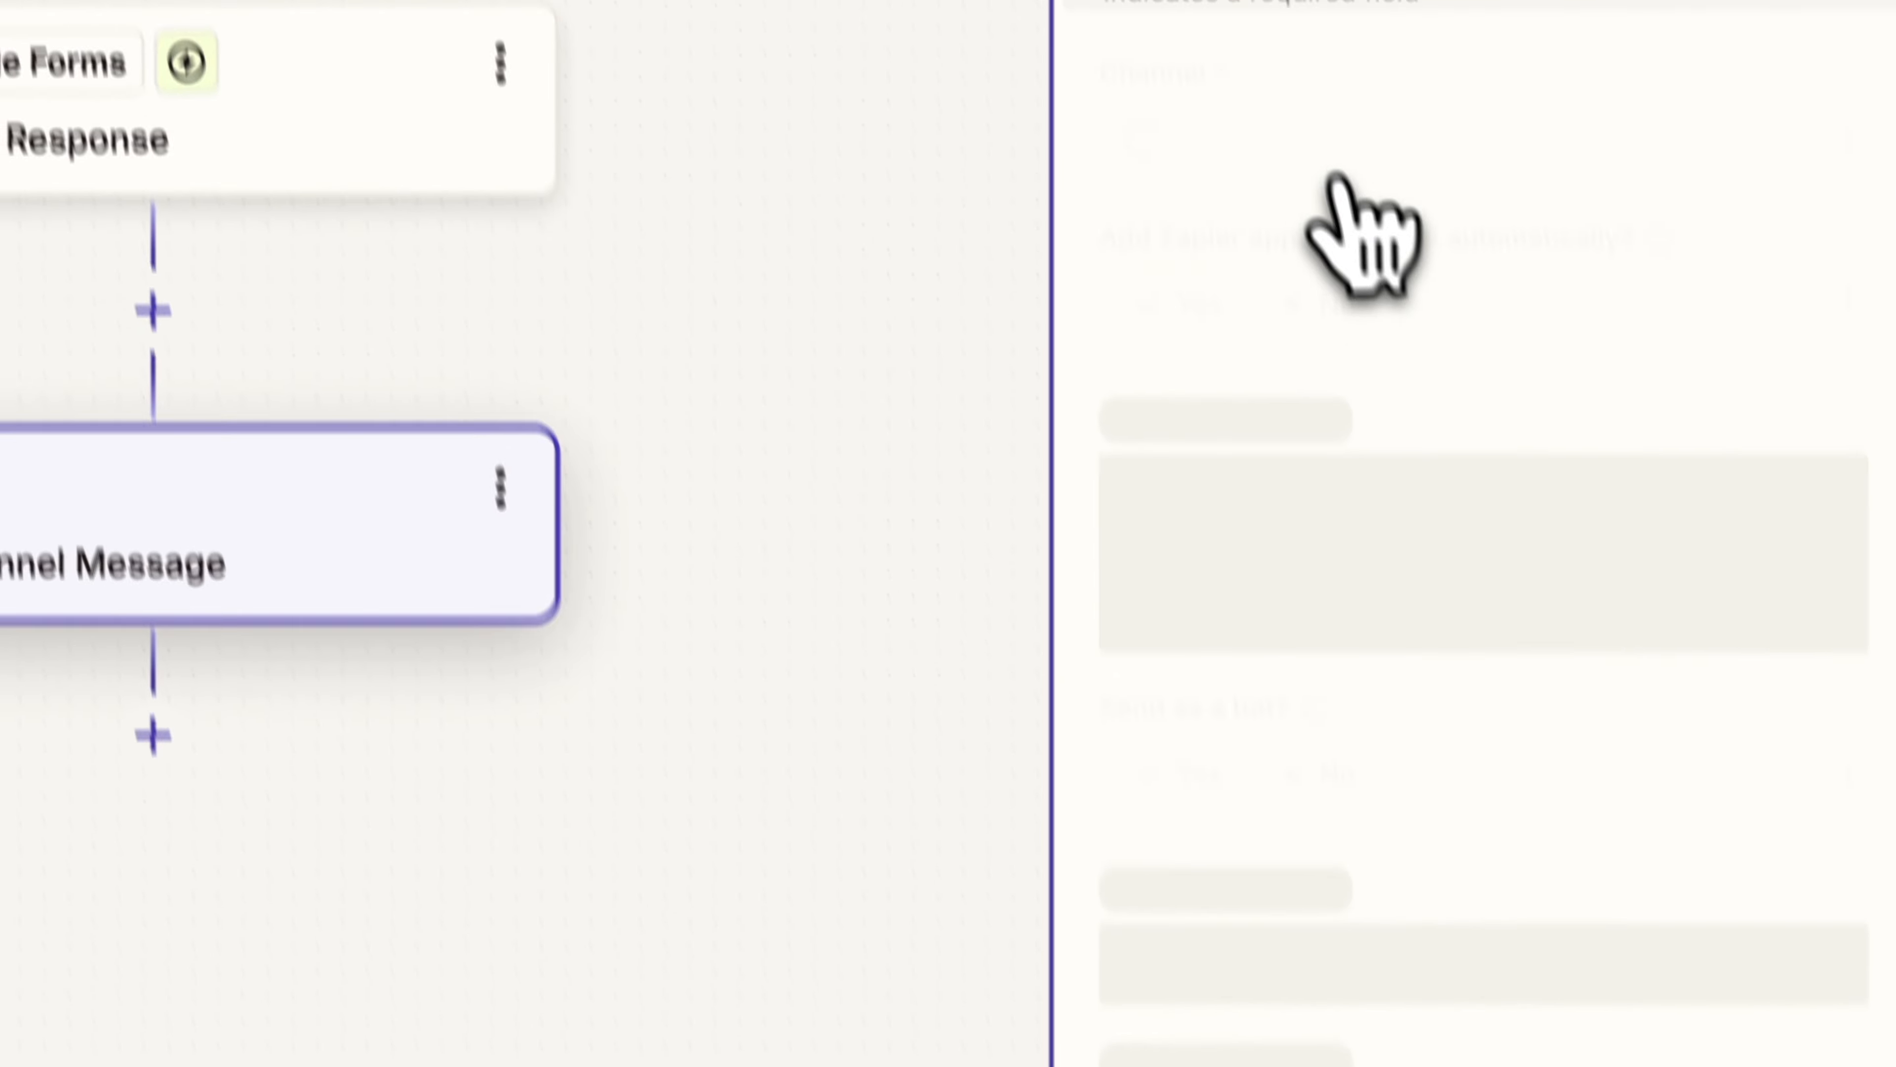
{"action": "left_click", "coordinate": [1314, 217]}
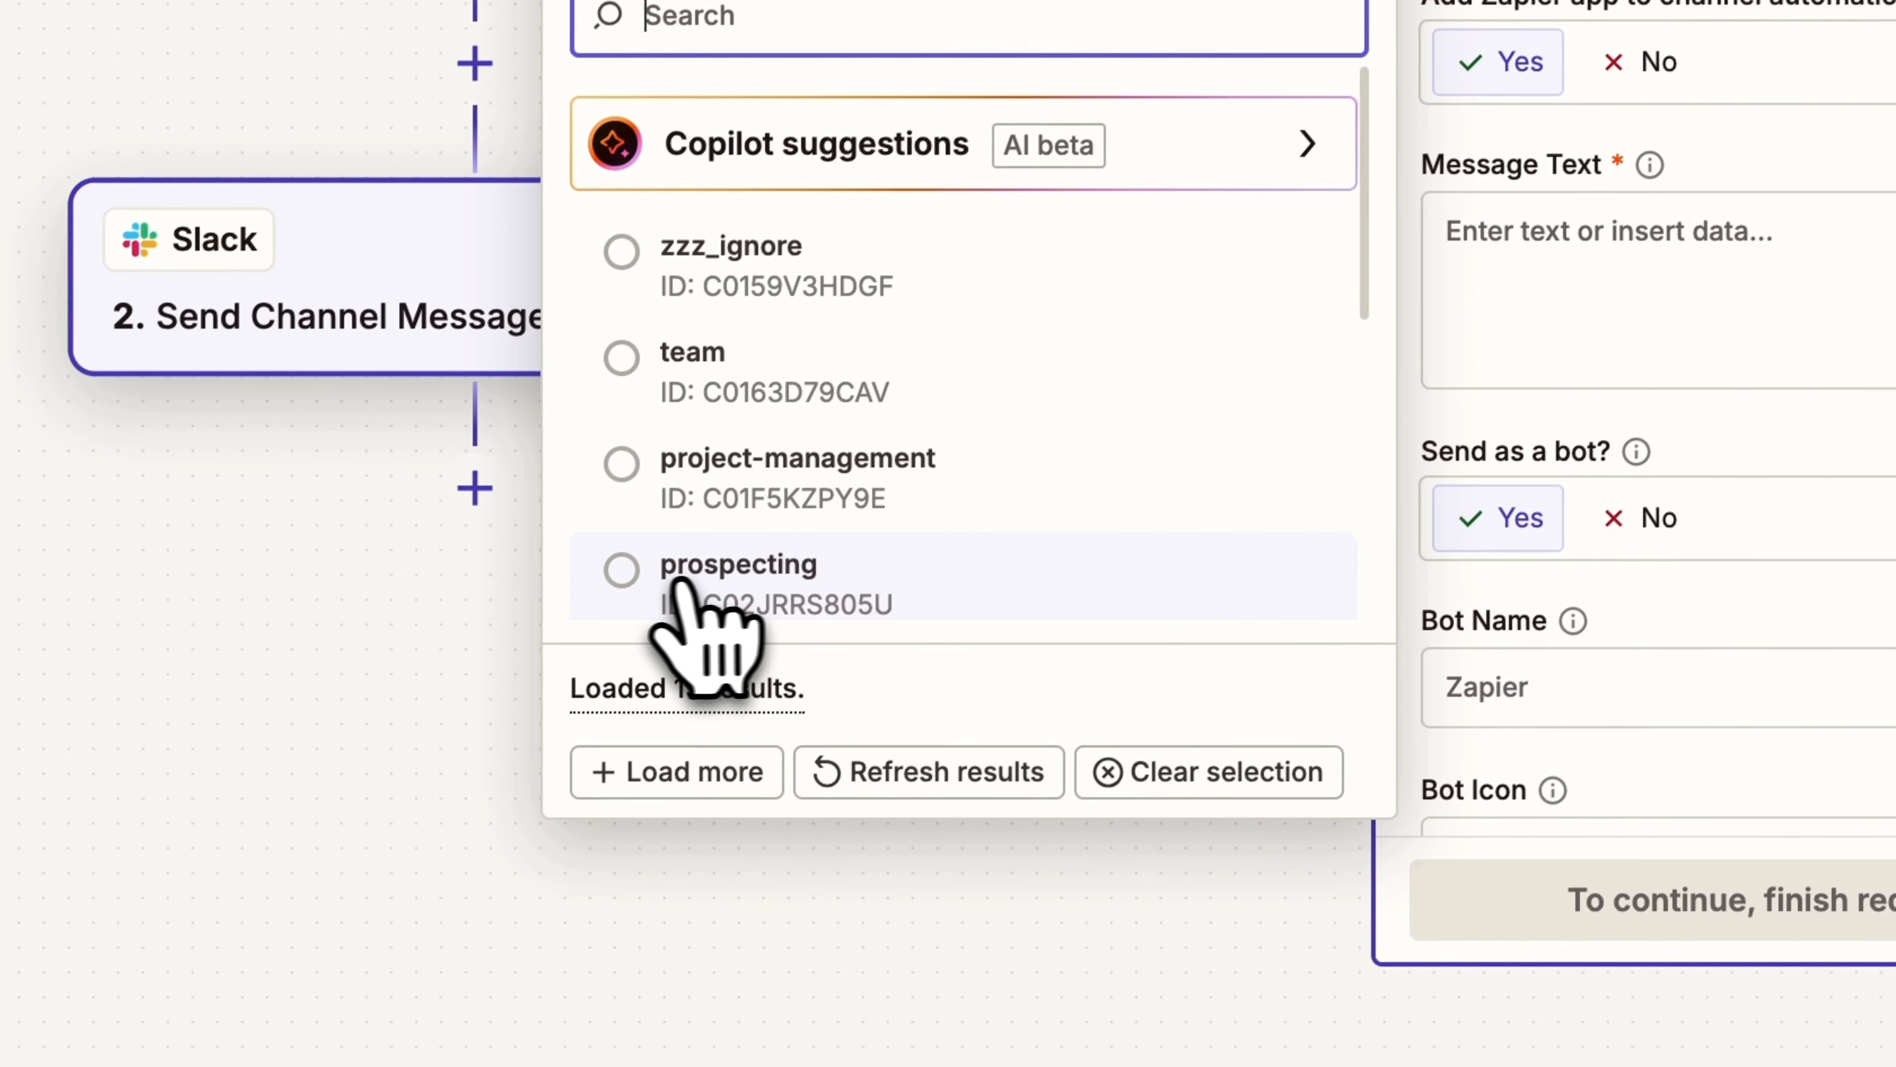
{"action": "left_click", "coordinate": [713, 575]}
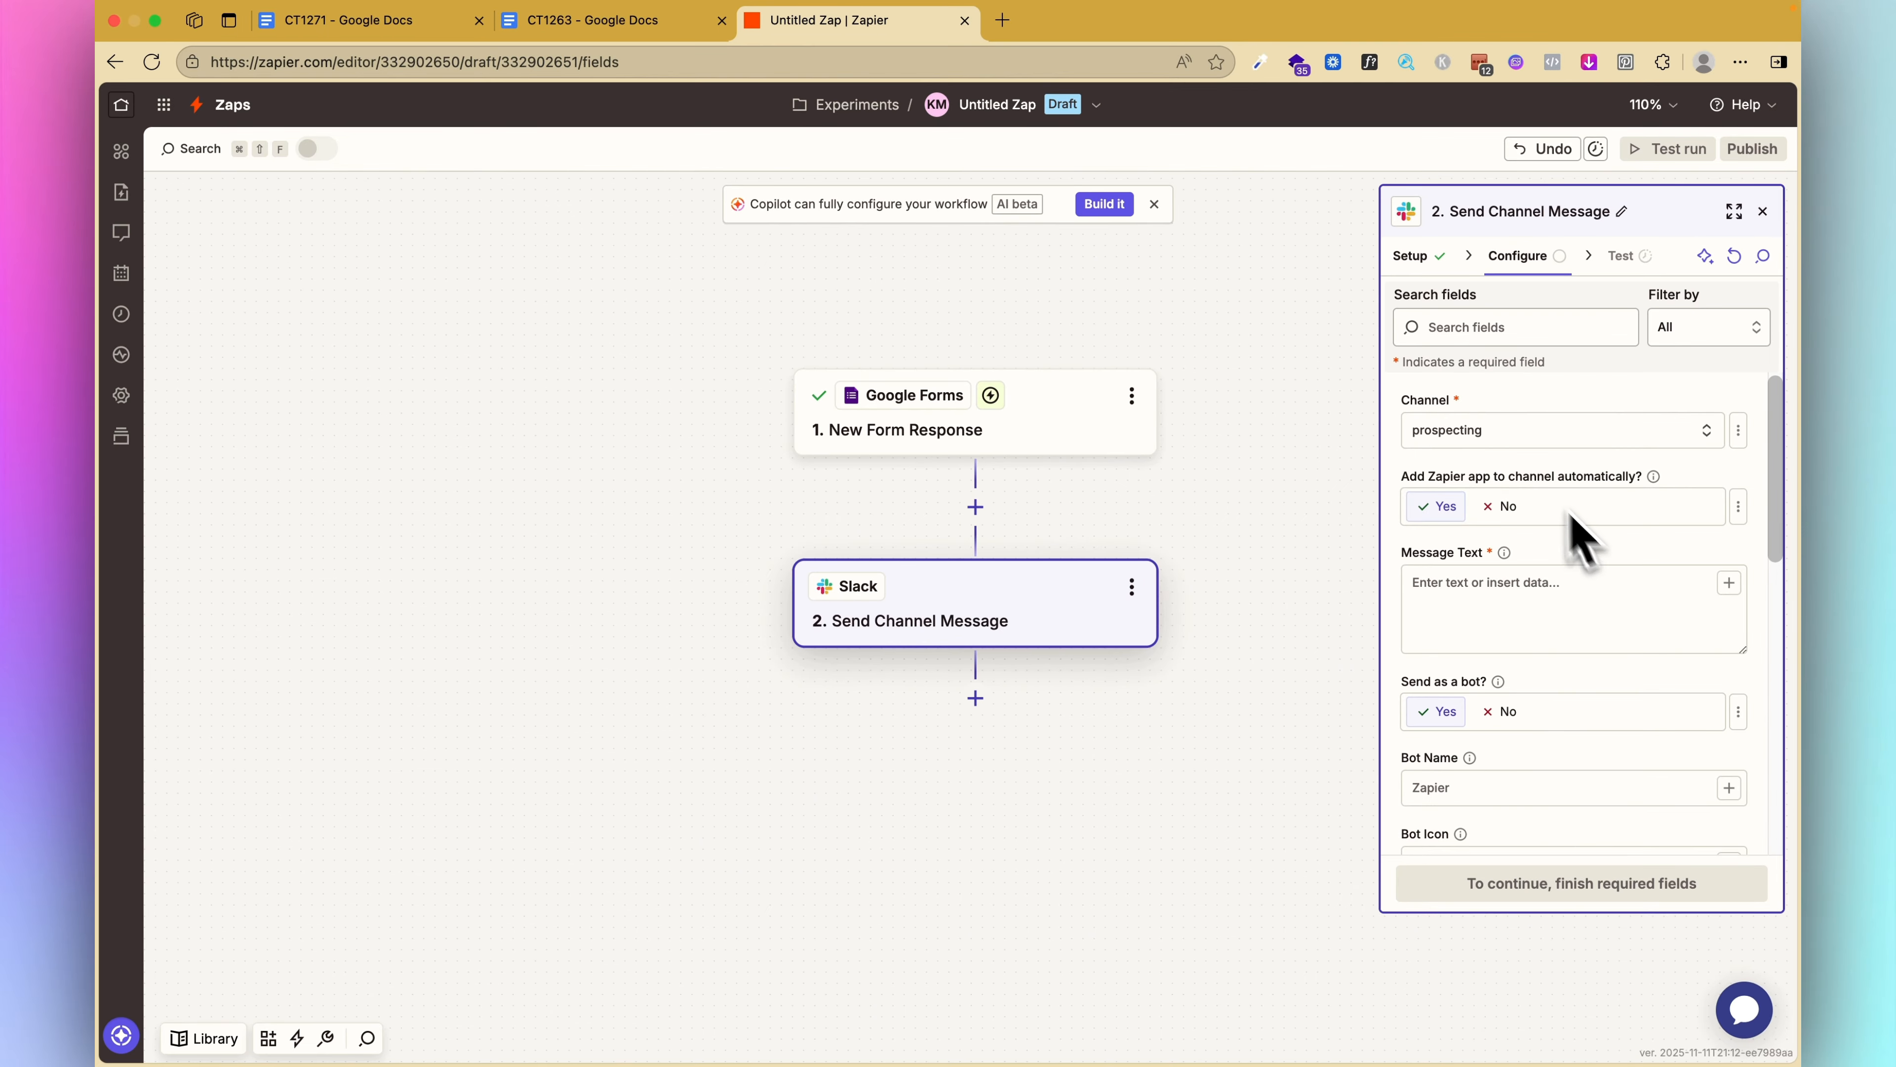
Write the Slack message text "Hi team, we have a new lead! Here is their info:" followed by Name: and Email: lines.
{"action": "scroll", "coordinate": [1530, 478], "scroll_direction": "down", "scroll_amount": 3}
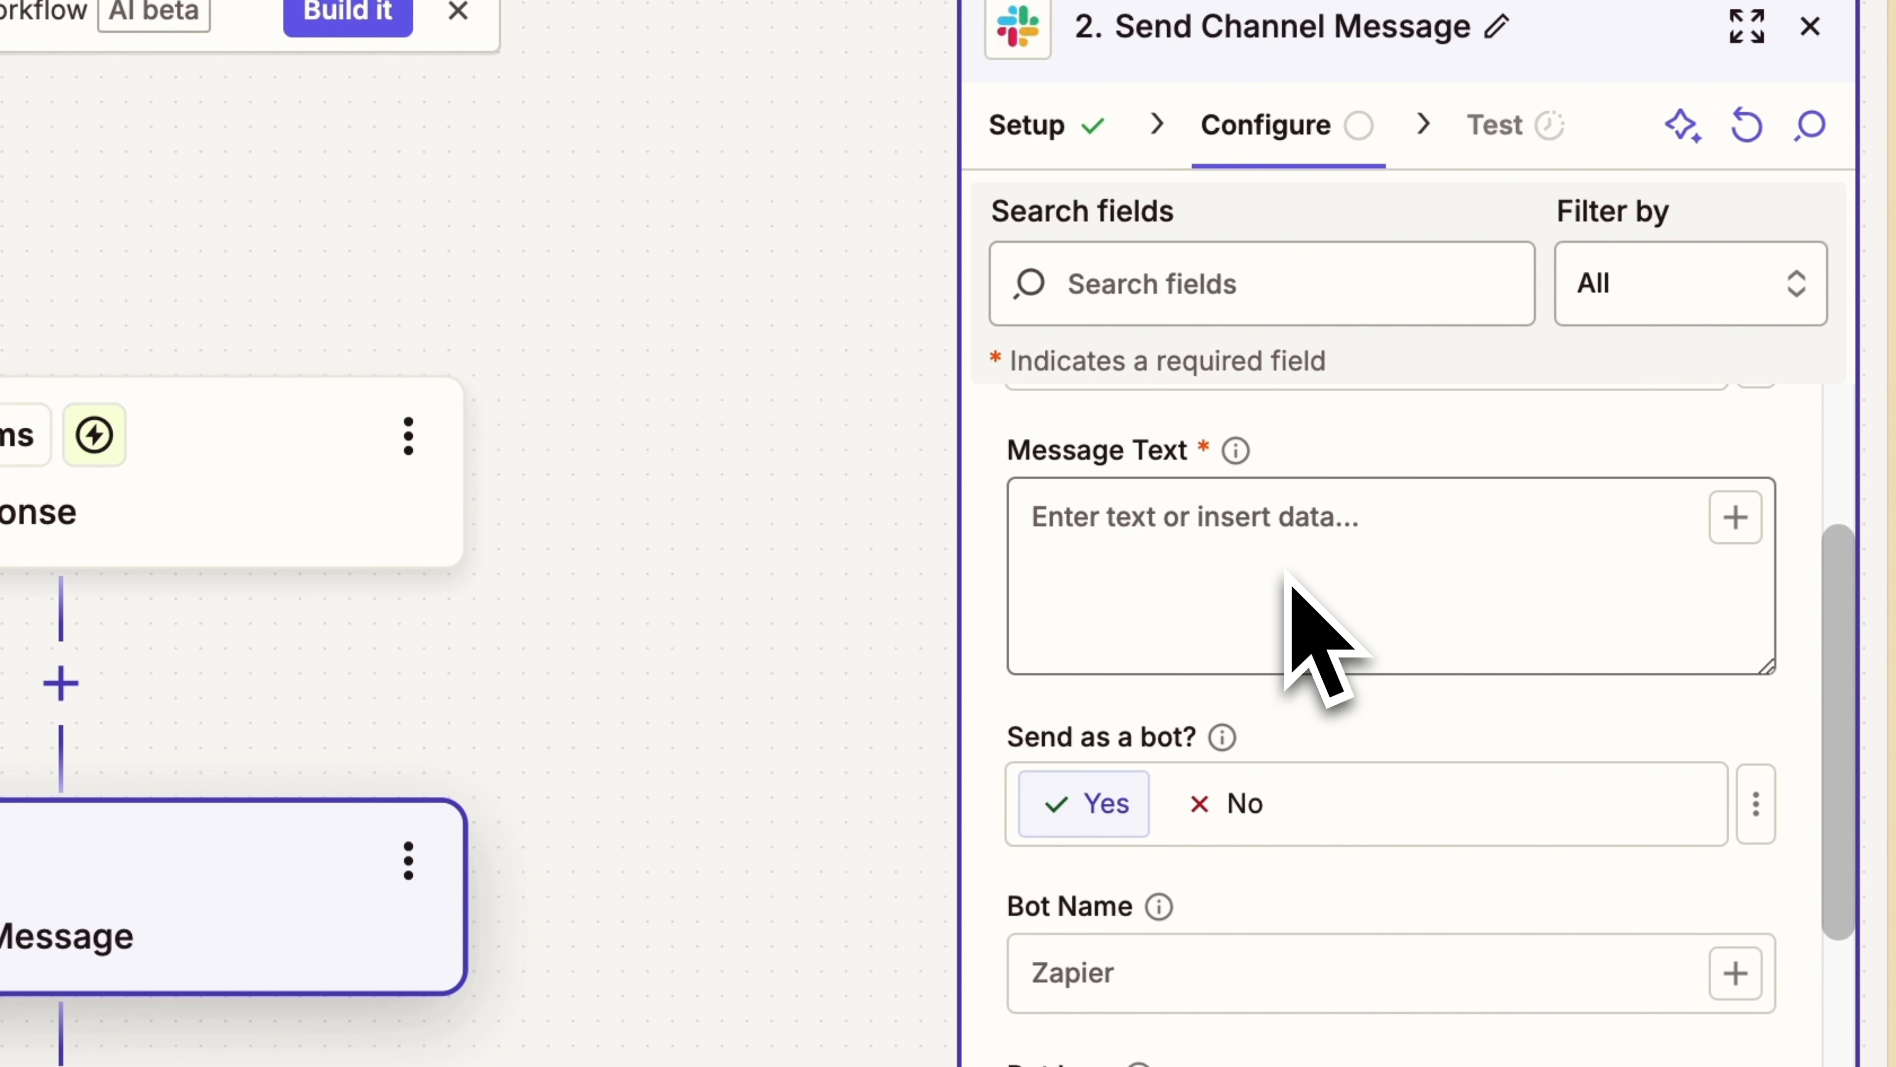
{"action": "left_click", "coordinate": [1528, 458]}
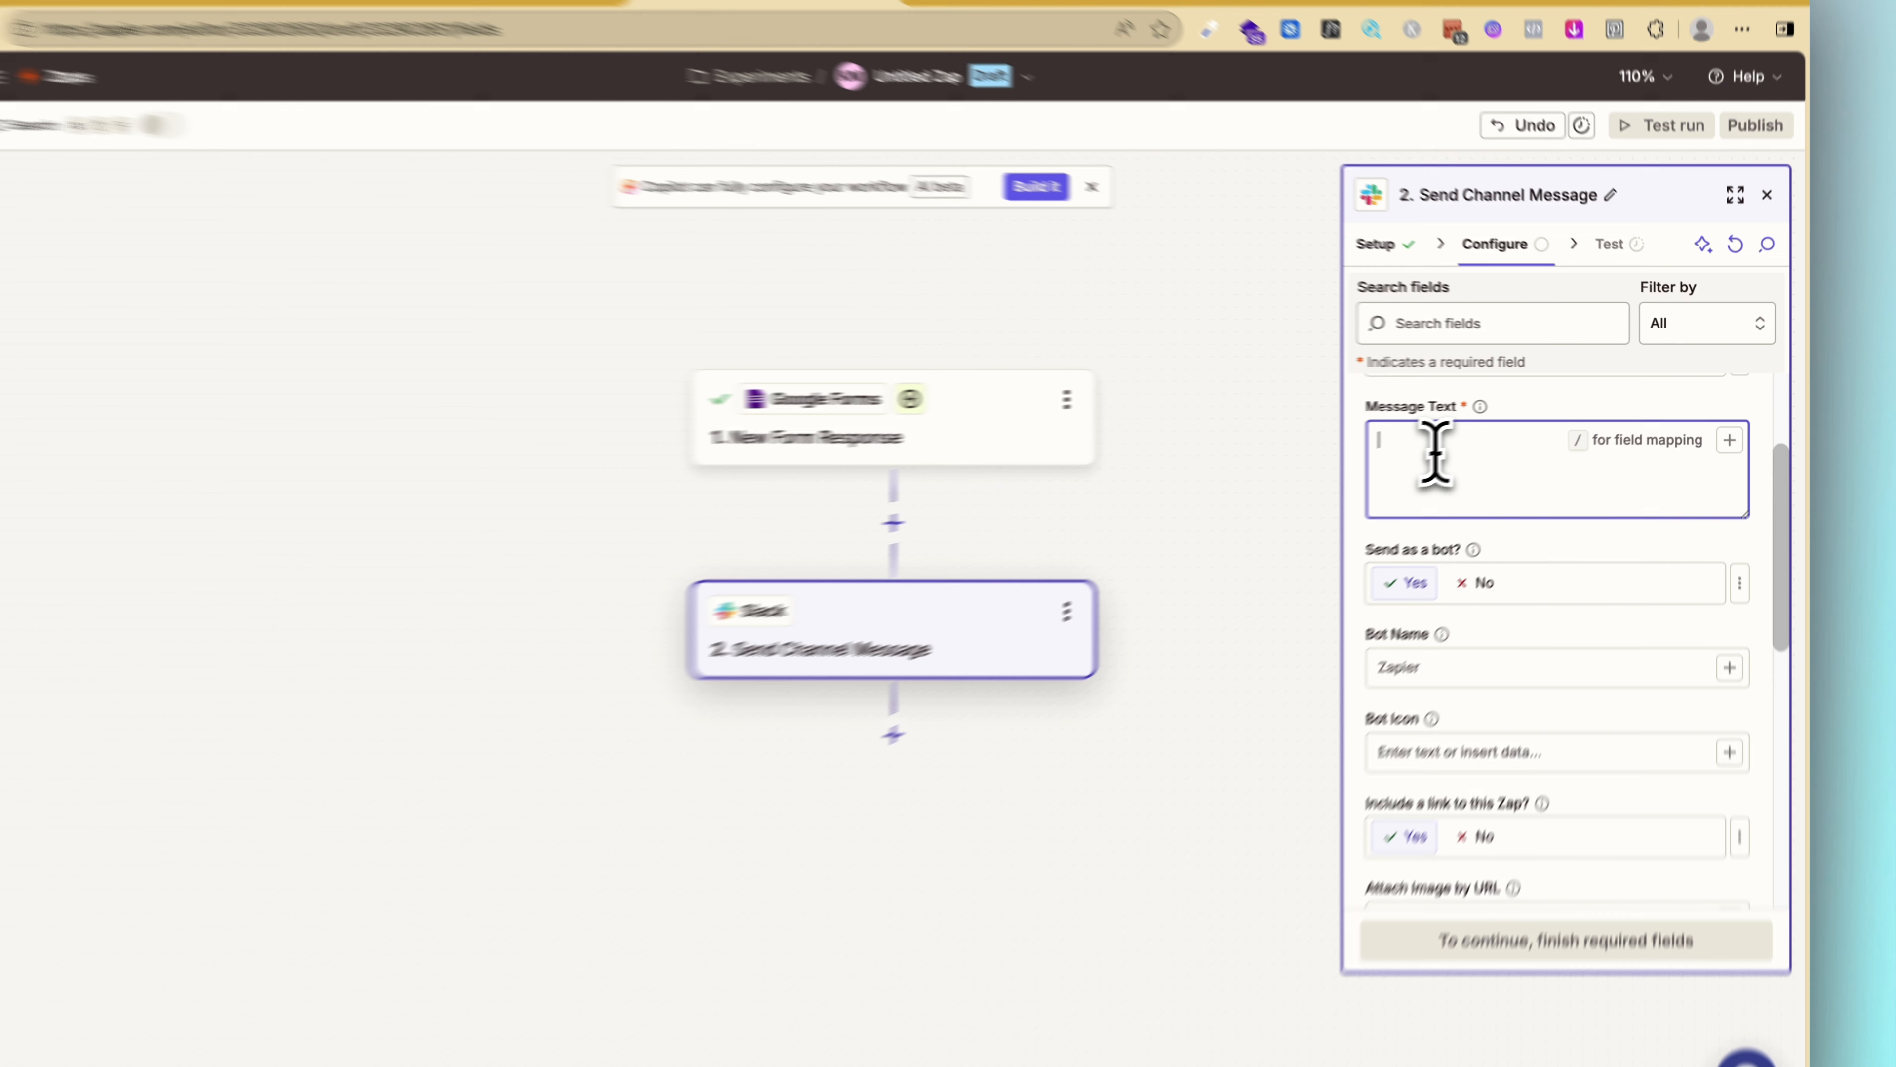
{"action": "type", "text": "H"}
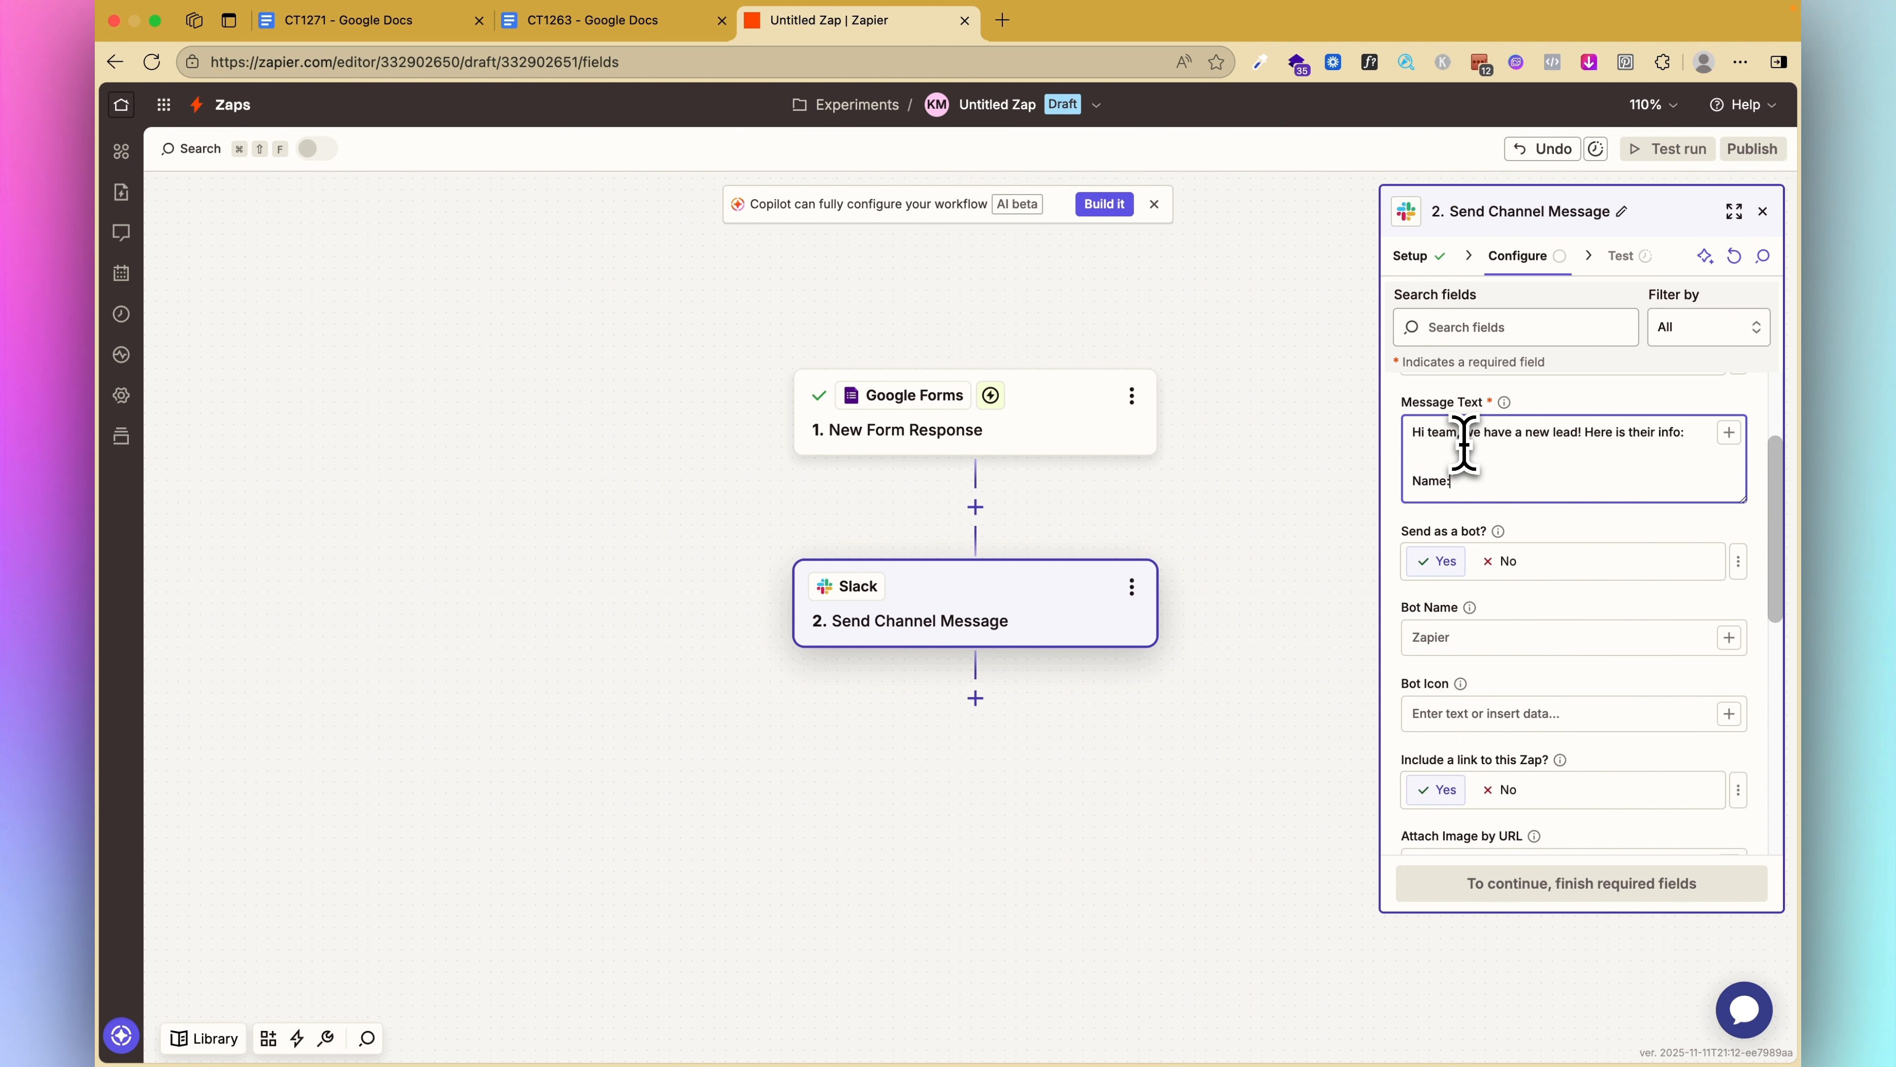
{"action": "key", "text": "Return"}
{"action": "type", "text": "Email:"}
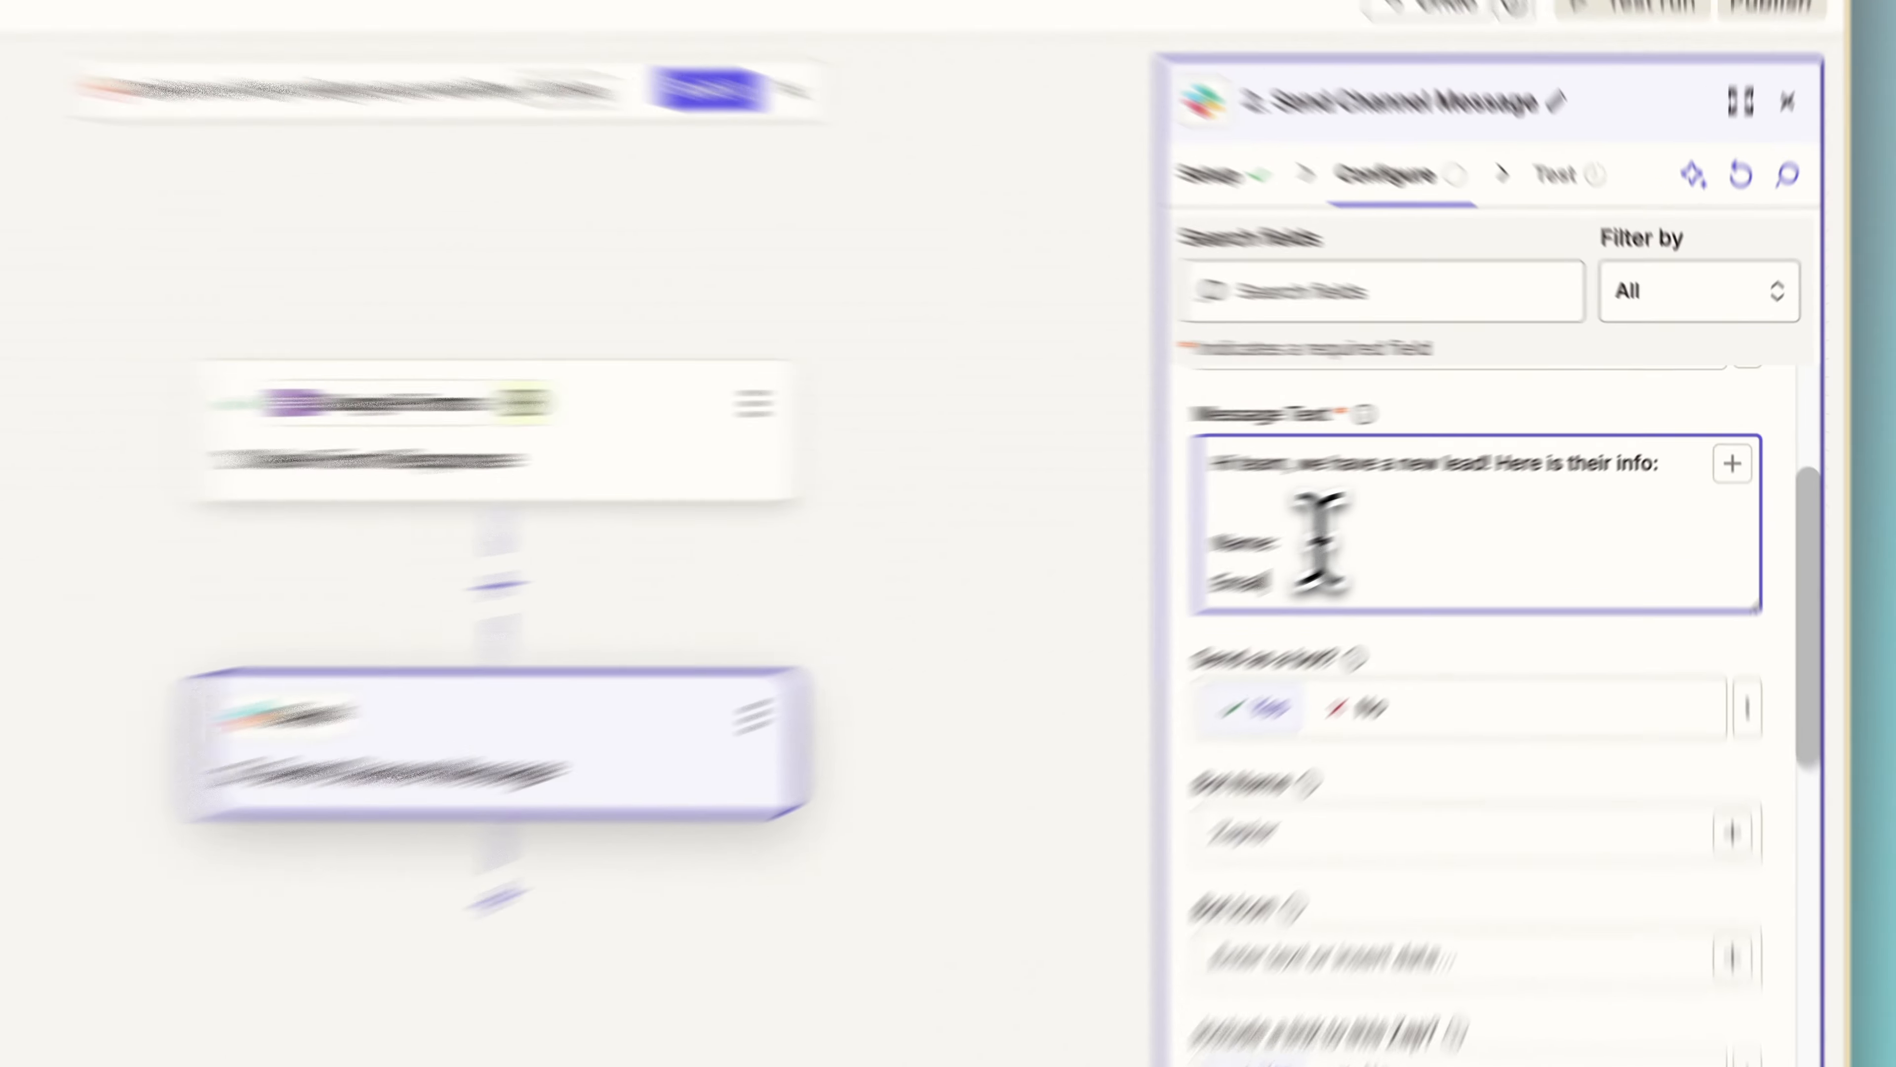
Insert the form response's Name and Email fields after the matching labels in the message text.
{"action": "left_click", "coordinate": [1497, 478]}
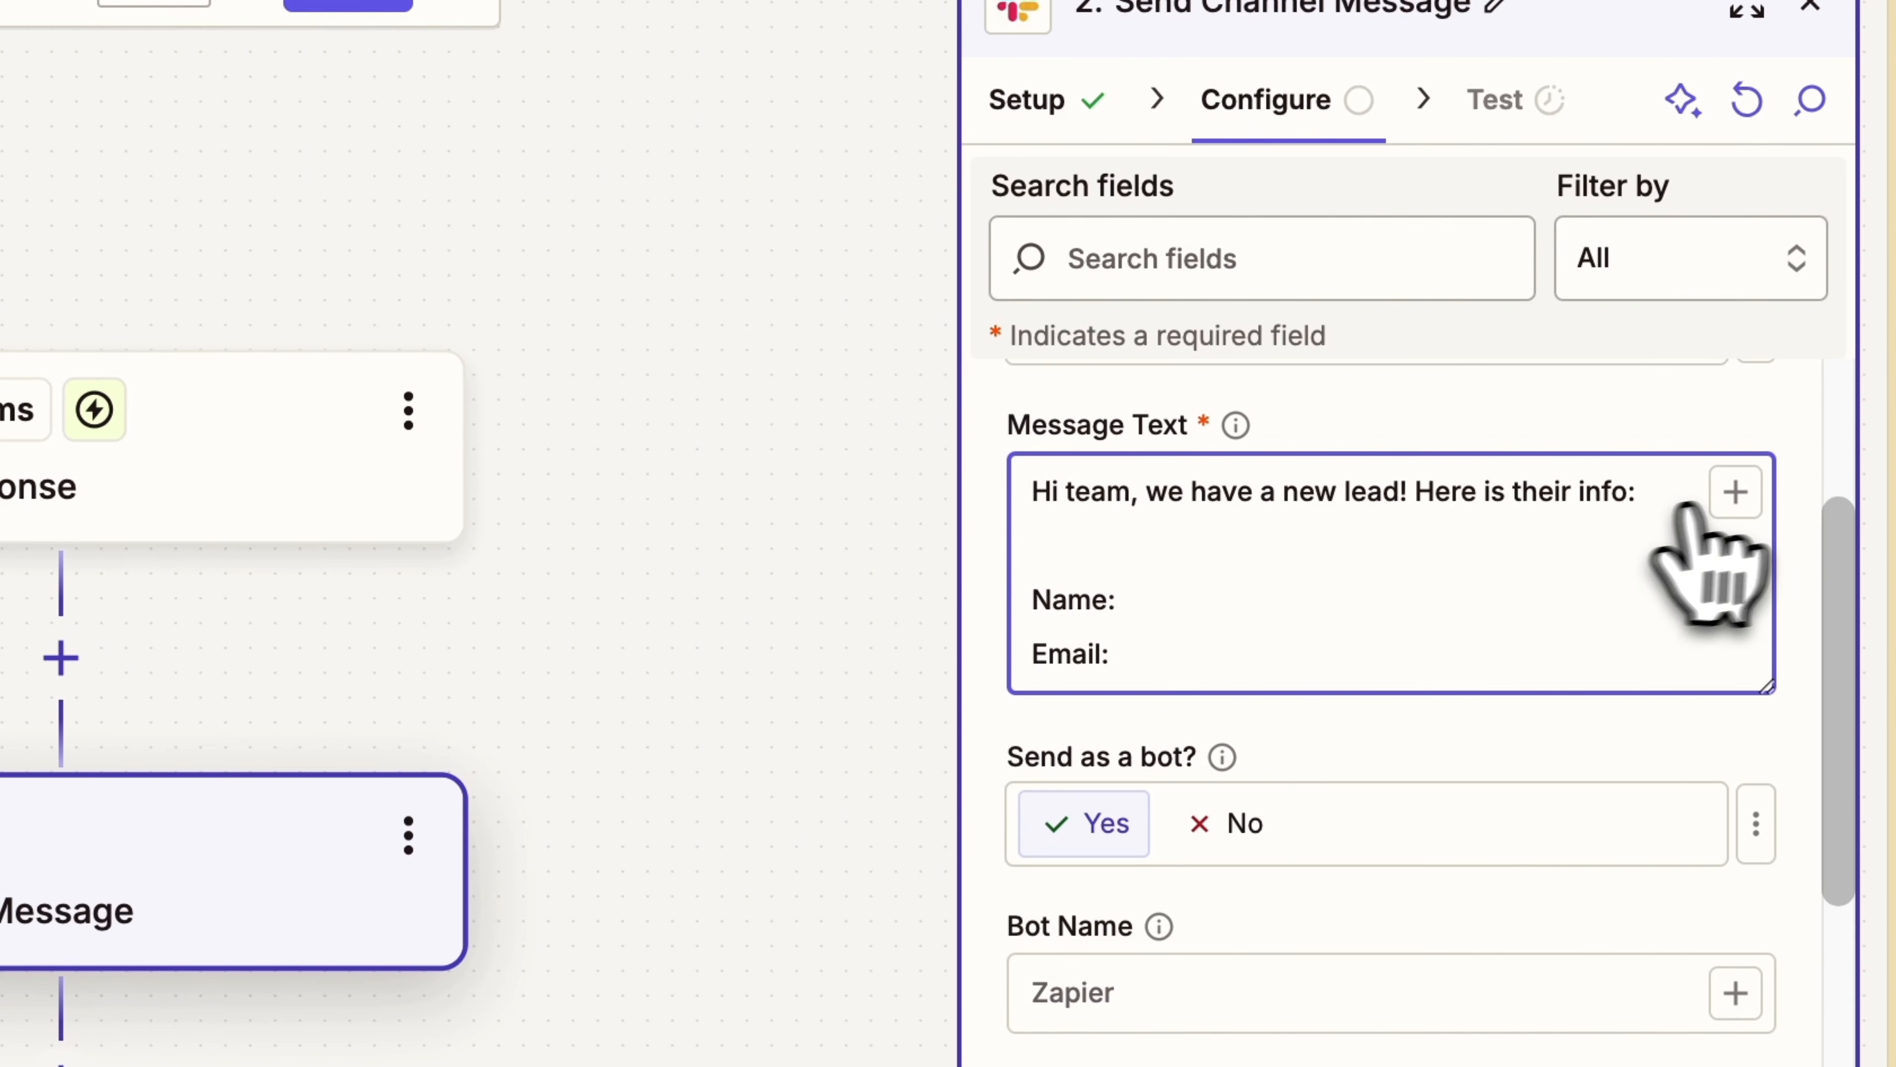
{"action": "left_click", "coordinate": [1733, 493]}
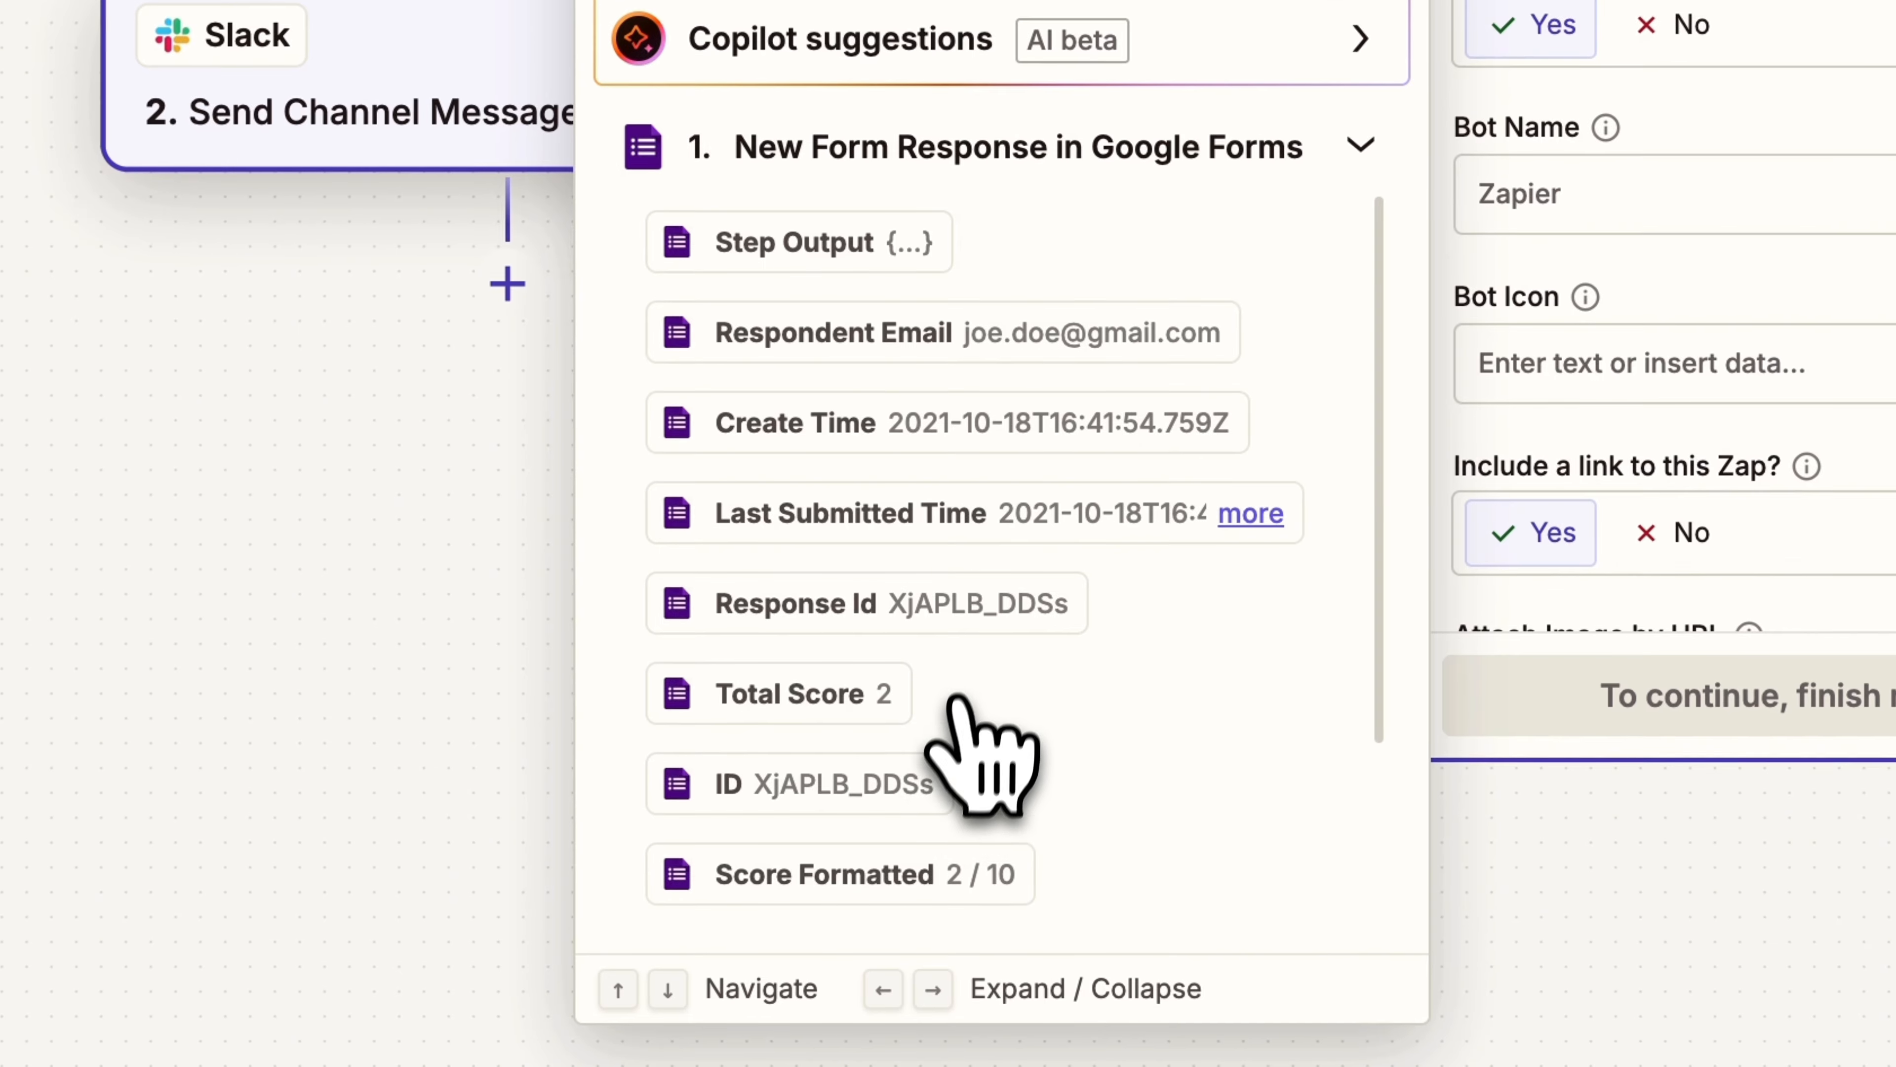
{"action": "scroll", "coordinate": [870, 777], "scroll_direction": "down", "scroll_amount": 3}
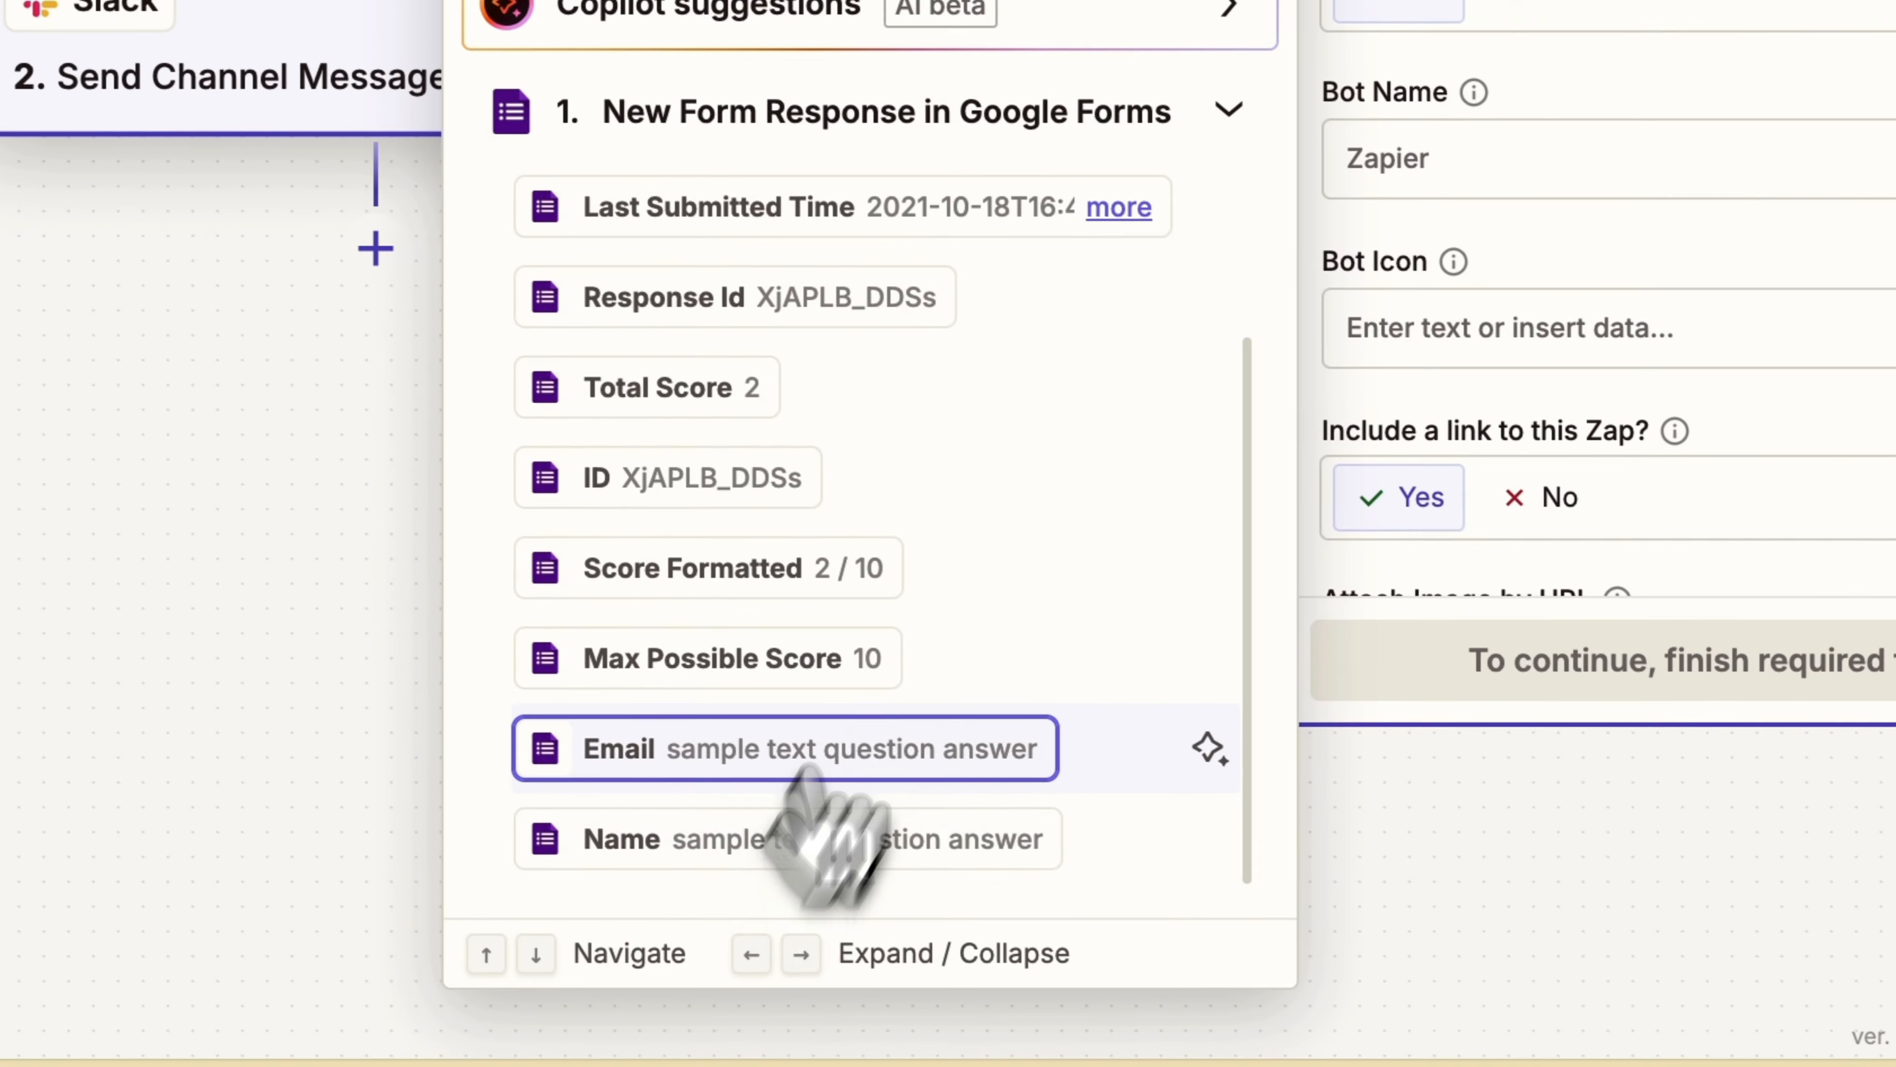
{"action": "left_click", "coordinate": [893, 874]}
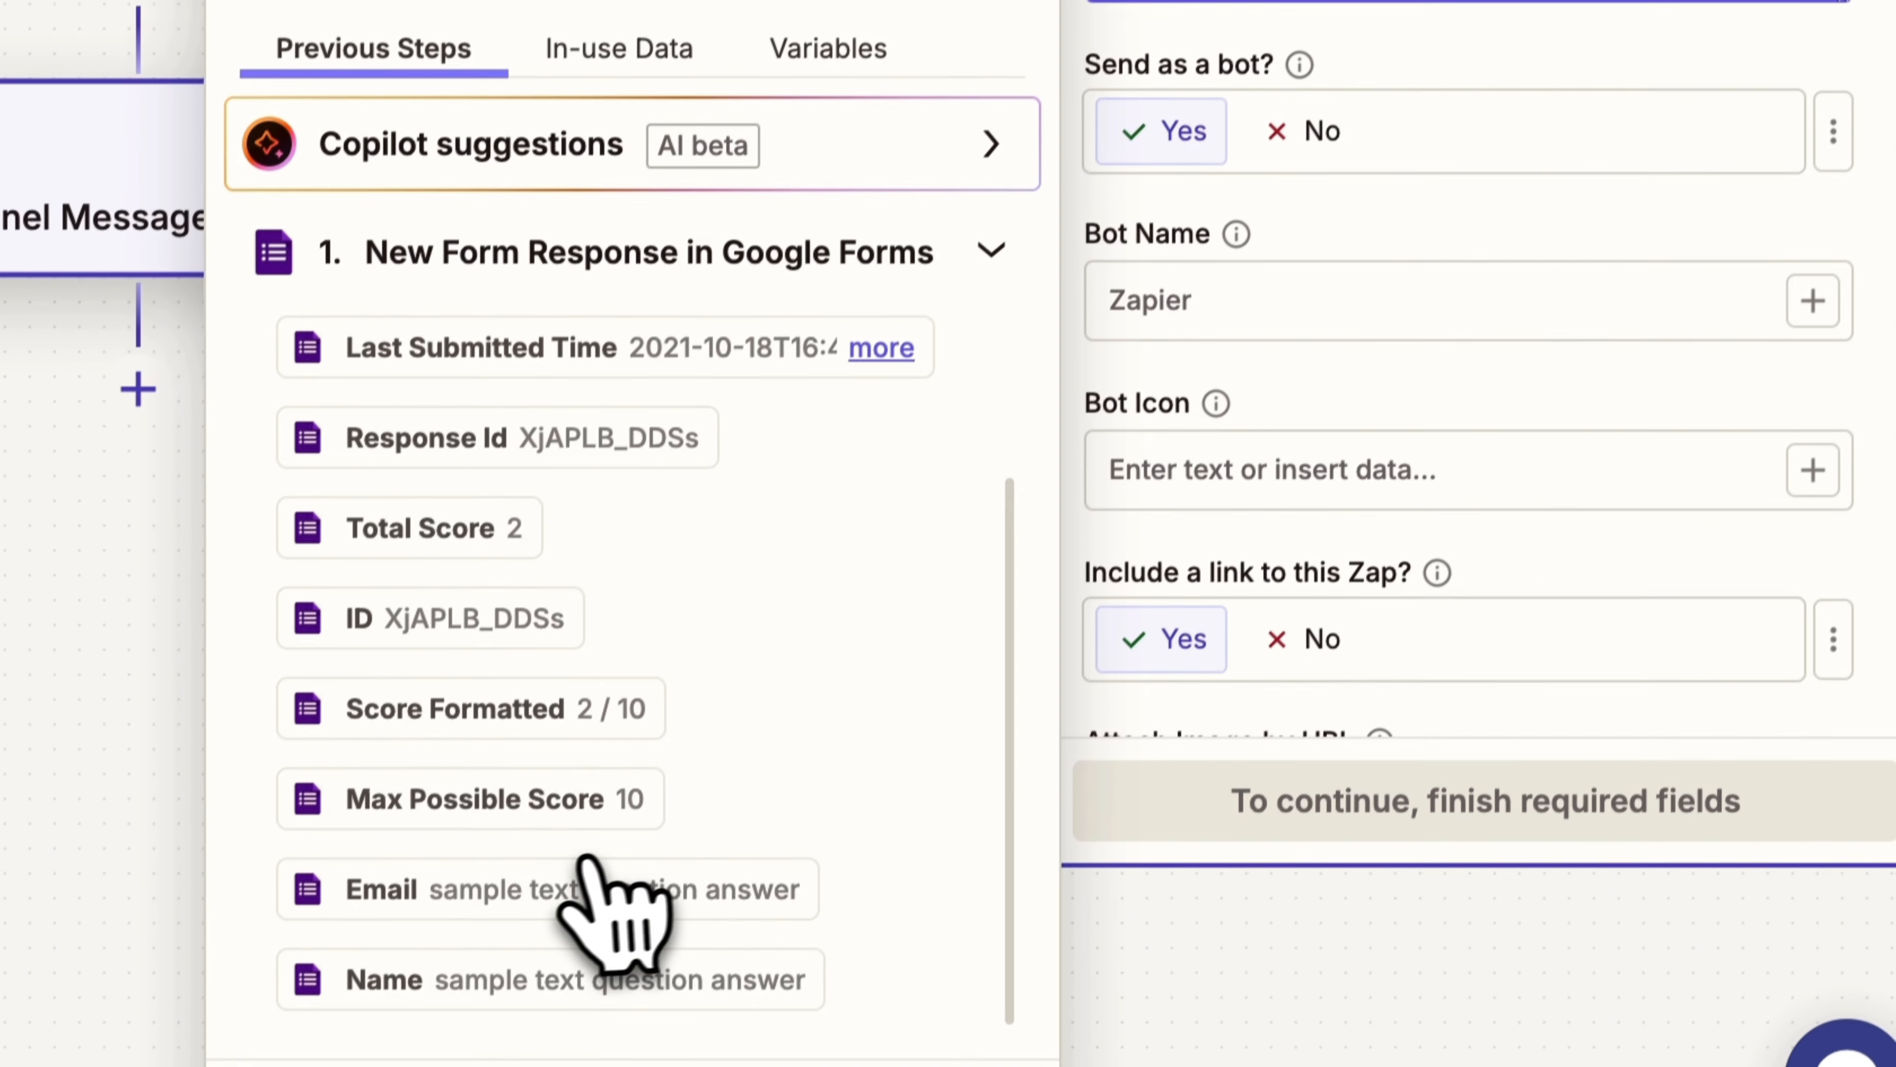
{"action": "left_click", "coordinate": [587, 871]}
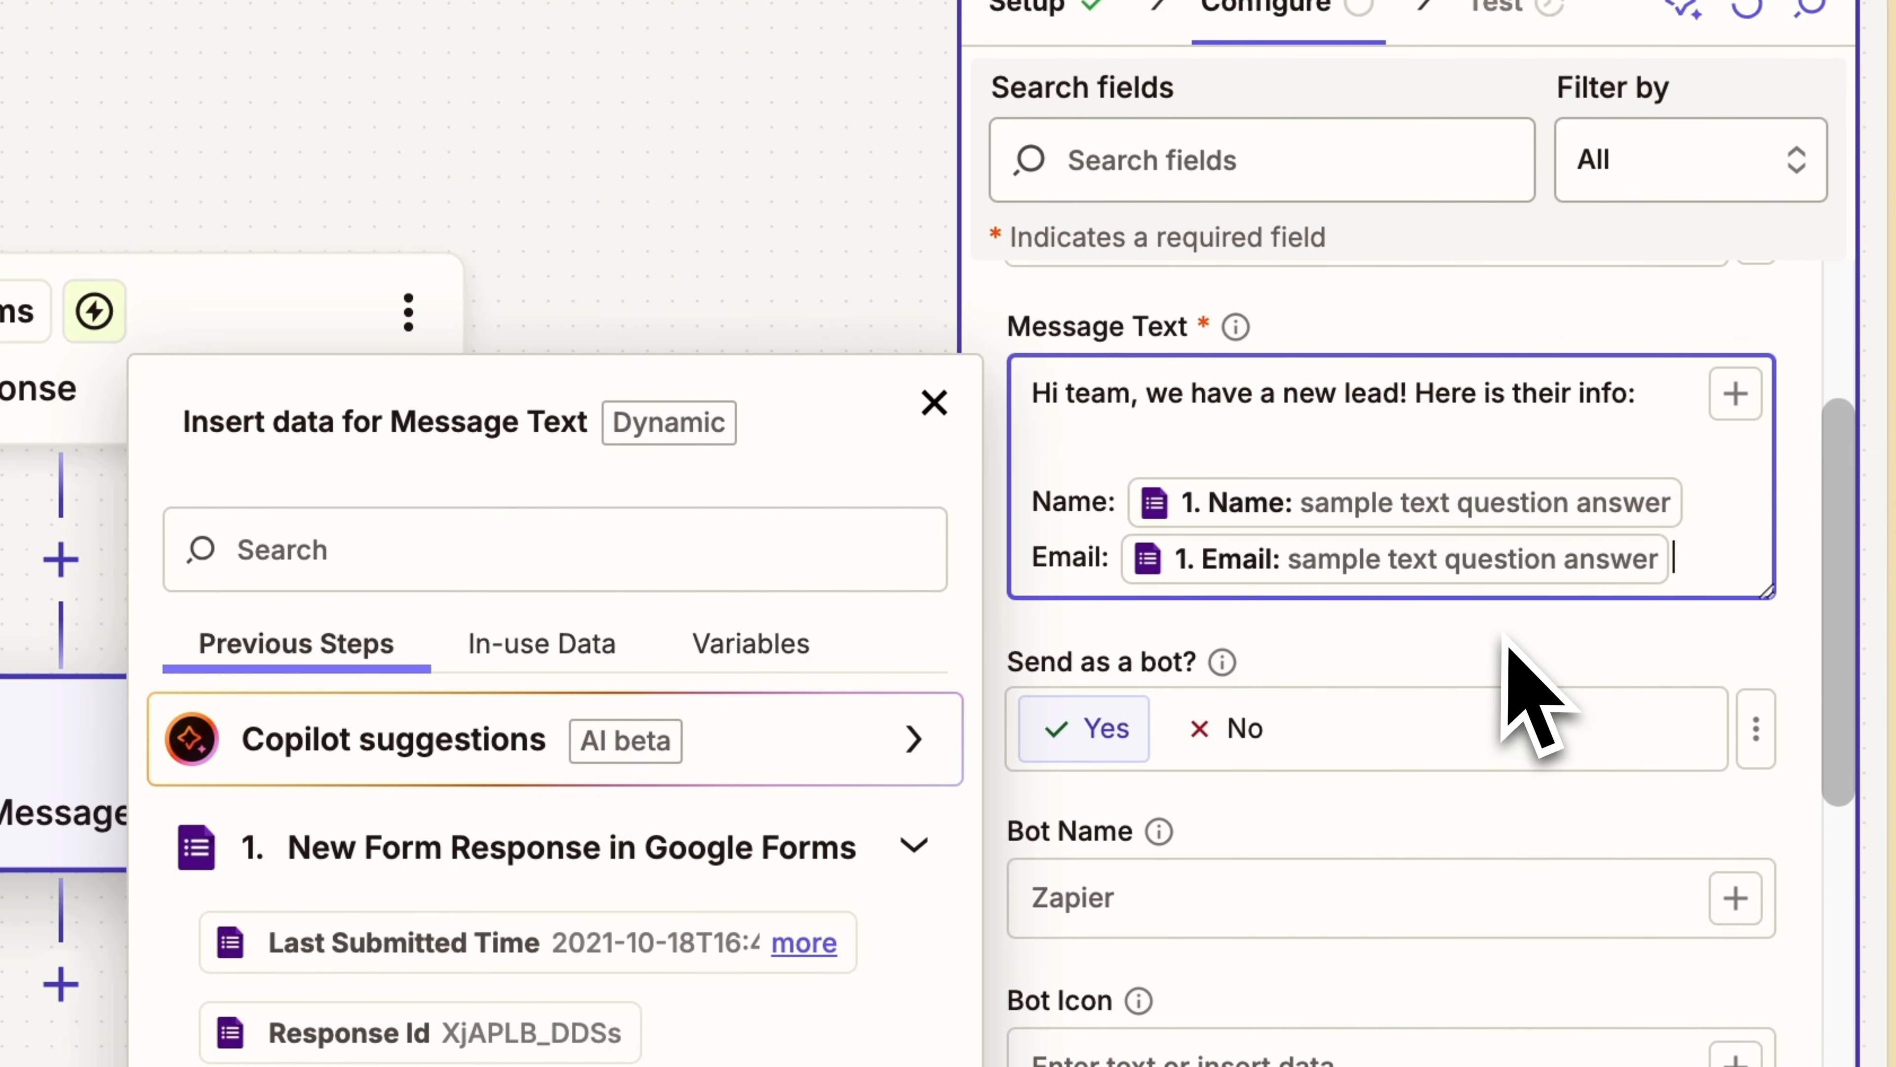
{"action": "left_click", "coordinate": [1508, 644]}
Set the Slack message's bot name to Amazing Lead Tracker.
{"action": "scroll", "coordinate": [1194, 516], "scroll_direction": "down", "scroll_amount": 4}
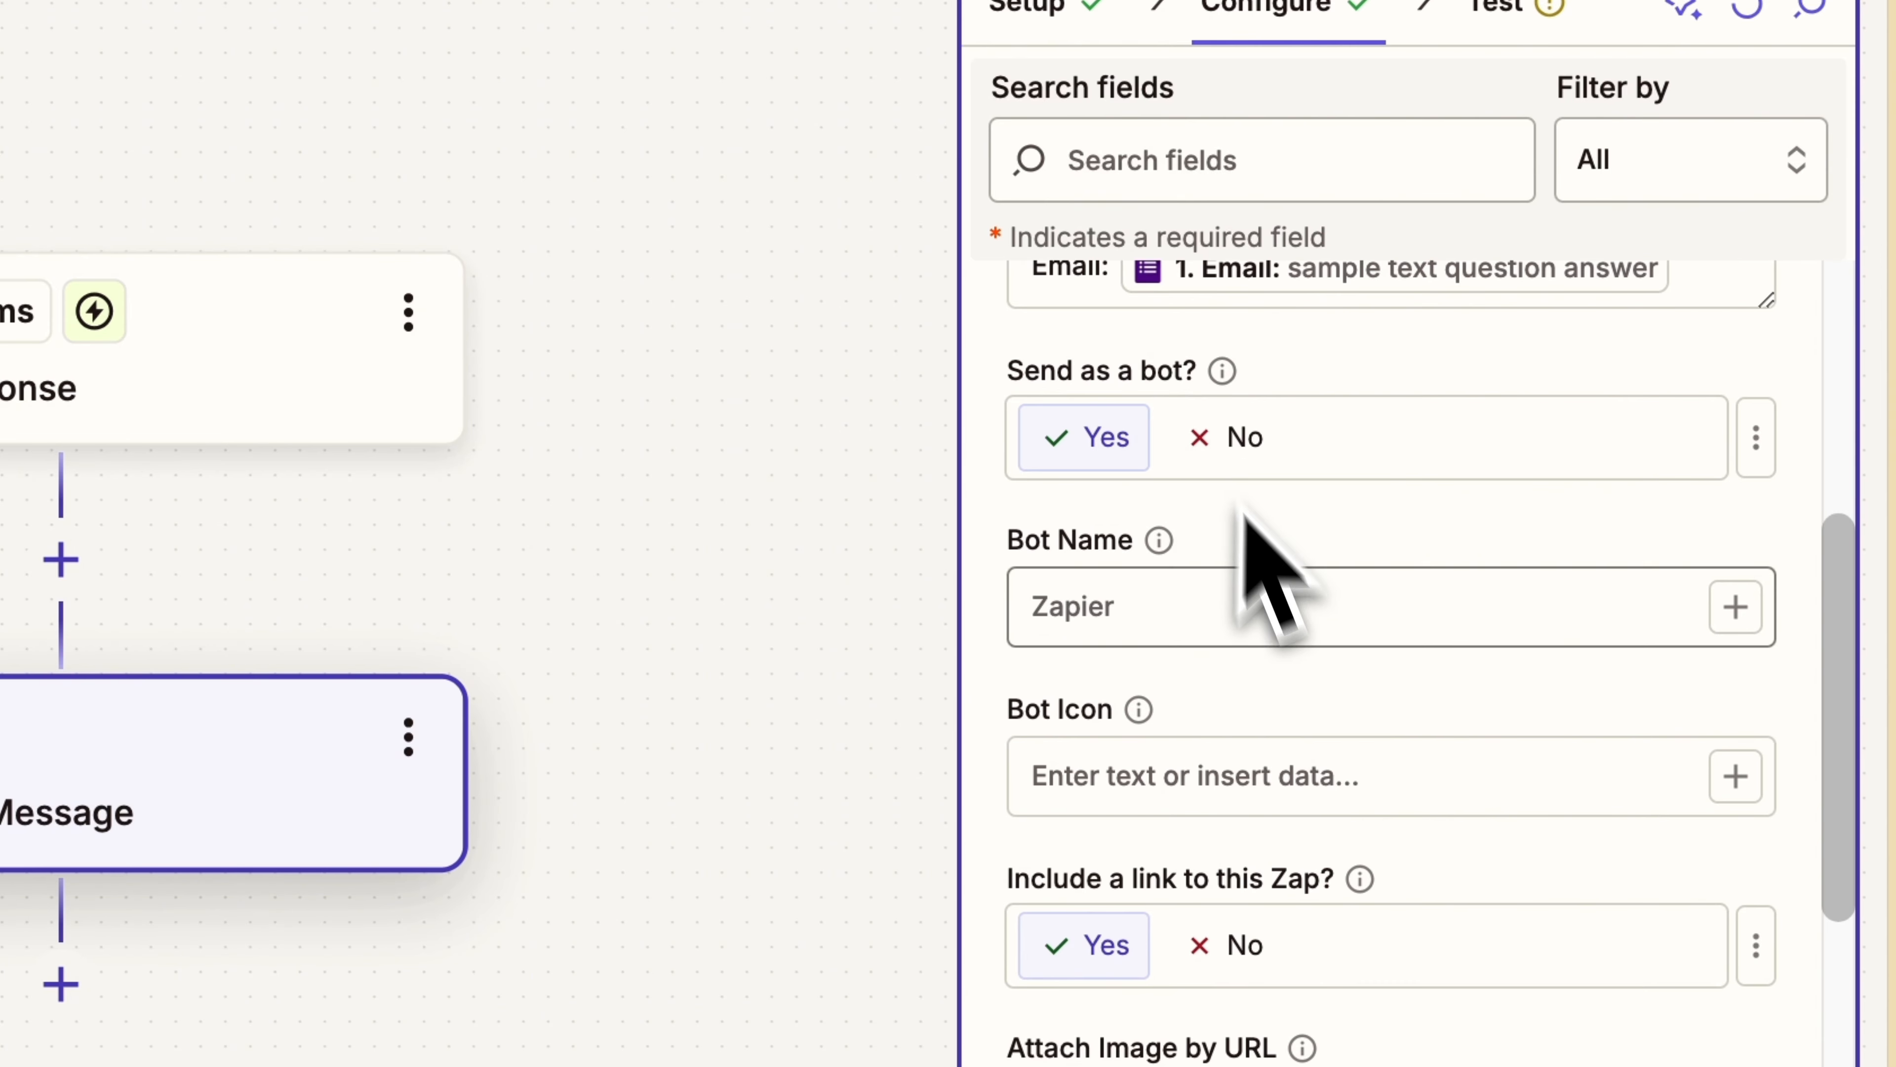
{"action": "scroll", "coordinate": [1207, 399], "scroll_direction": "down", "scroll_amount": 3}
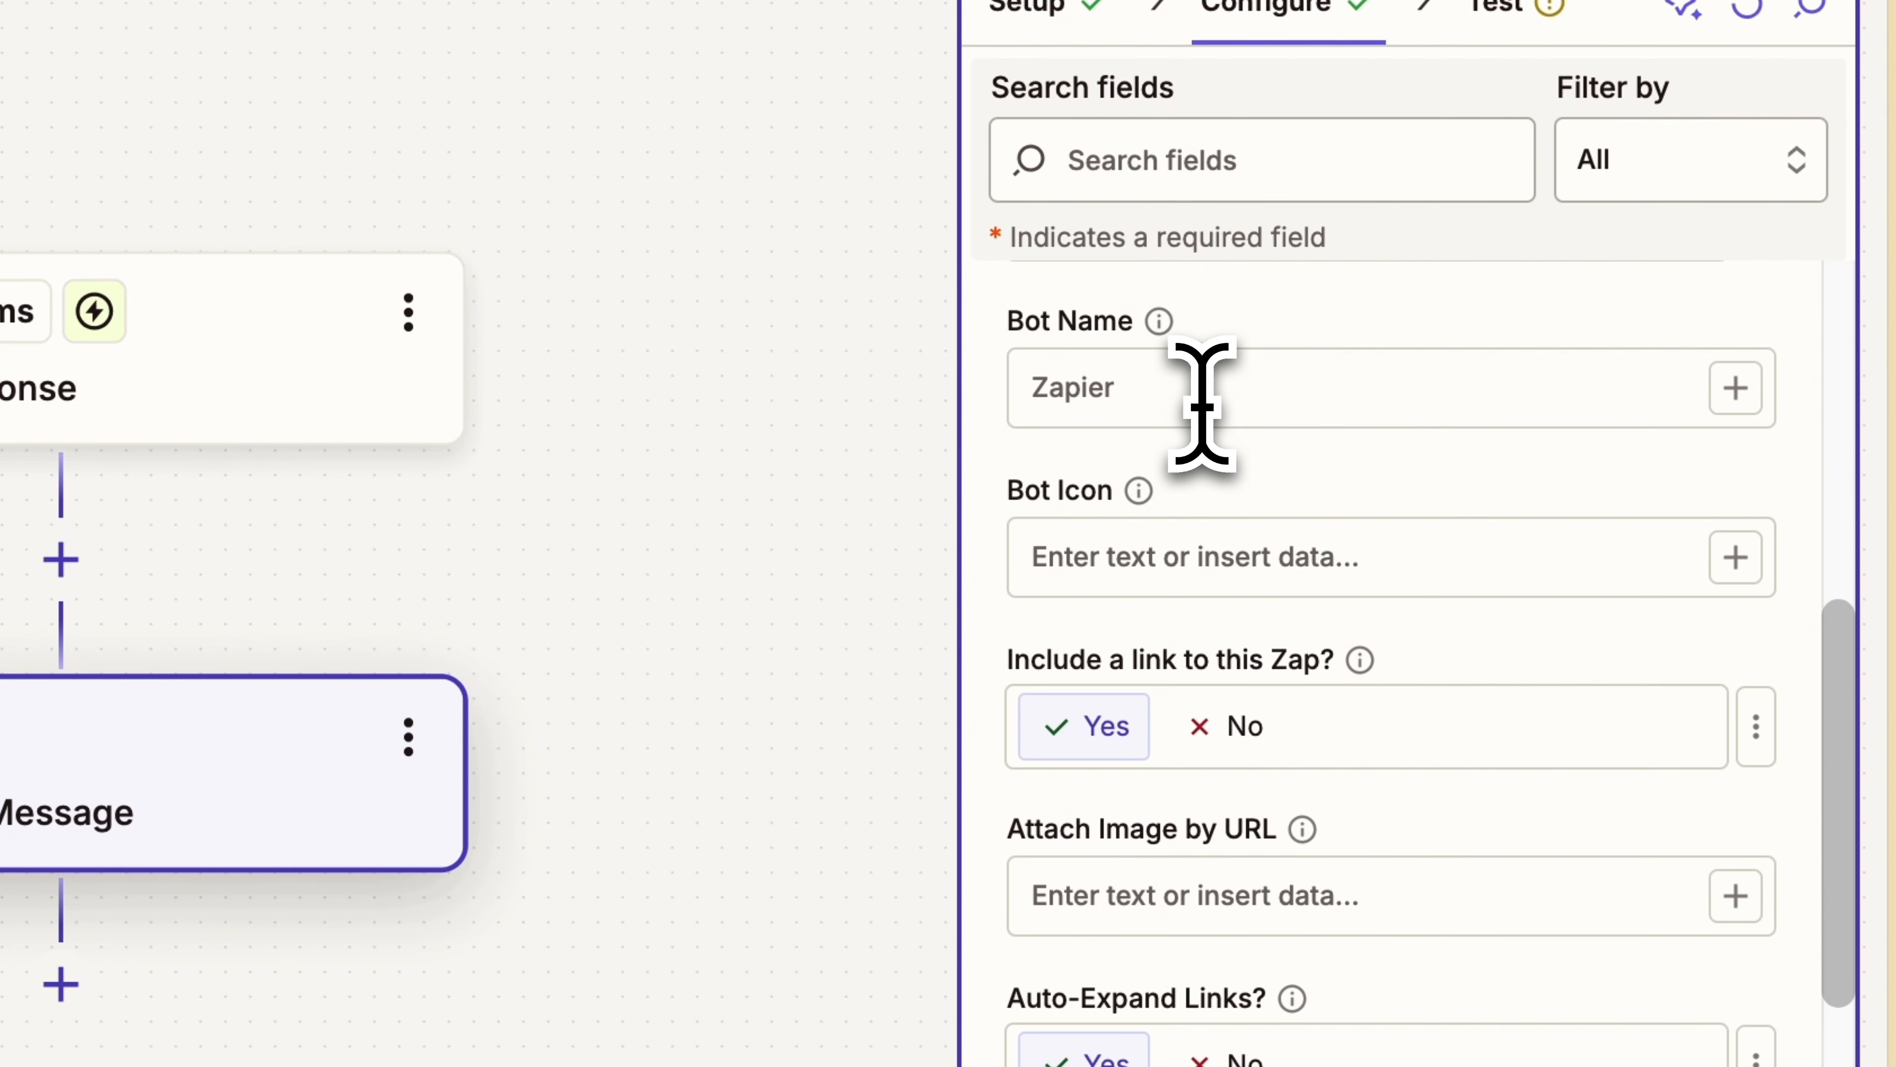
{"action": "left_click", "coordinate": [1208, 413]}
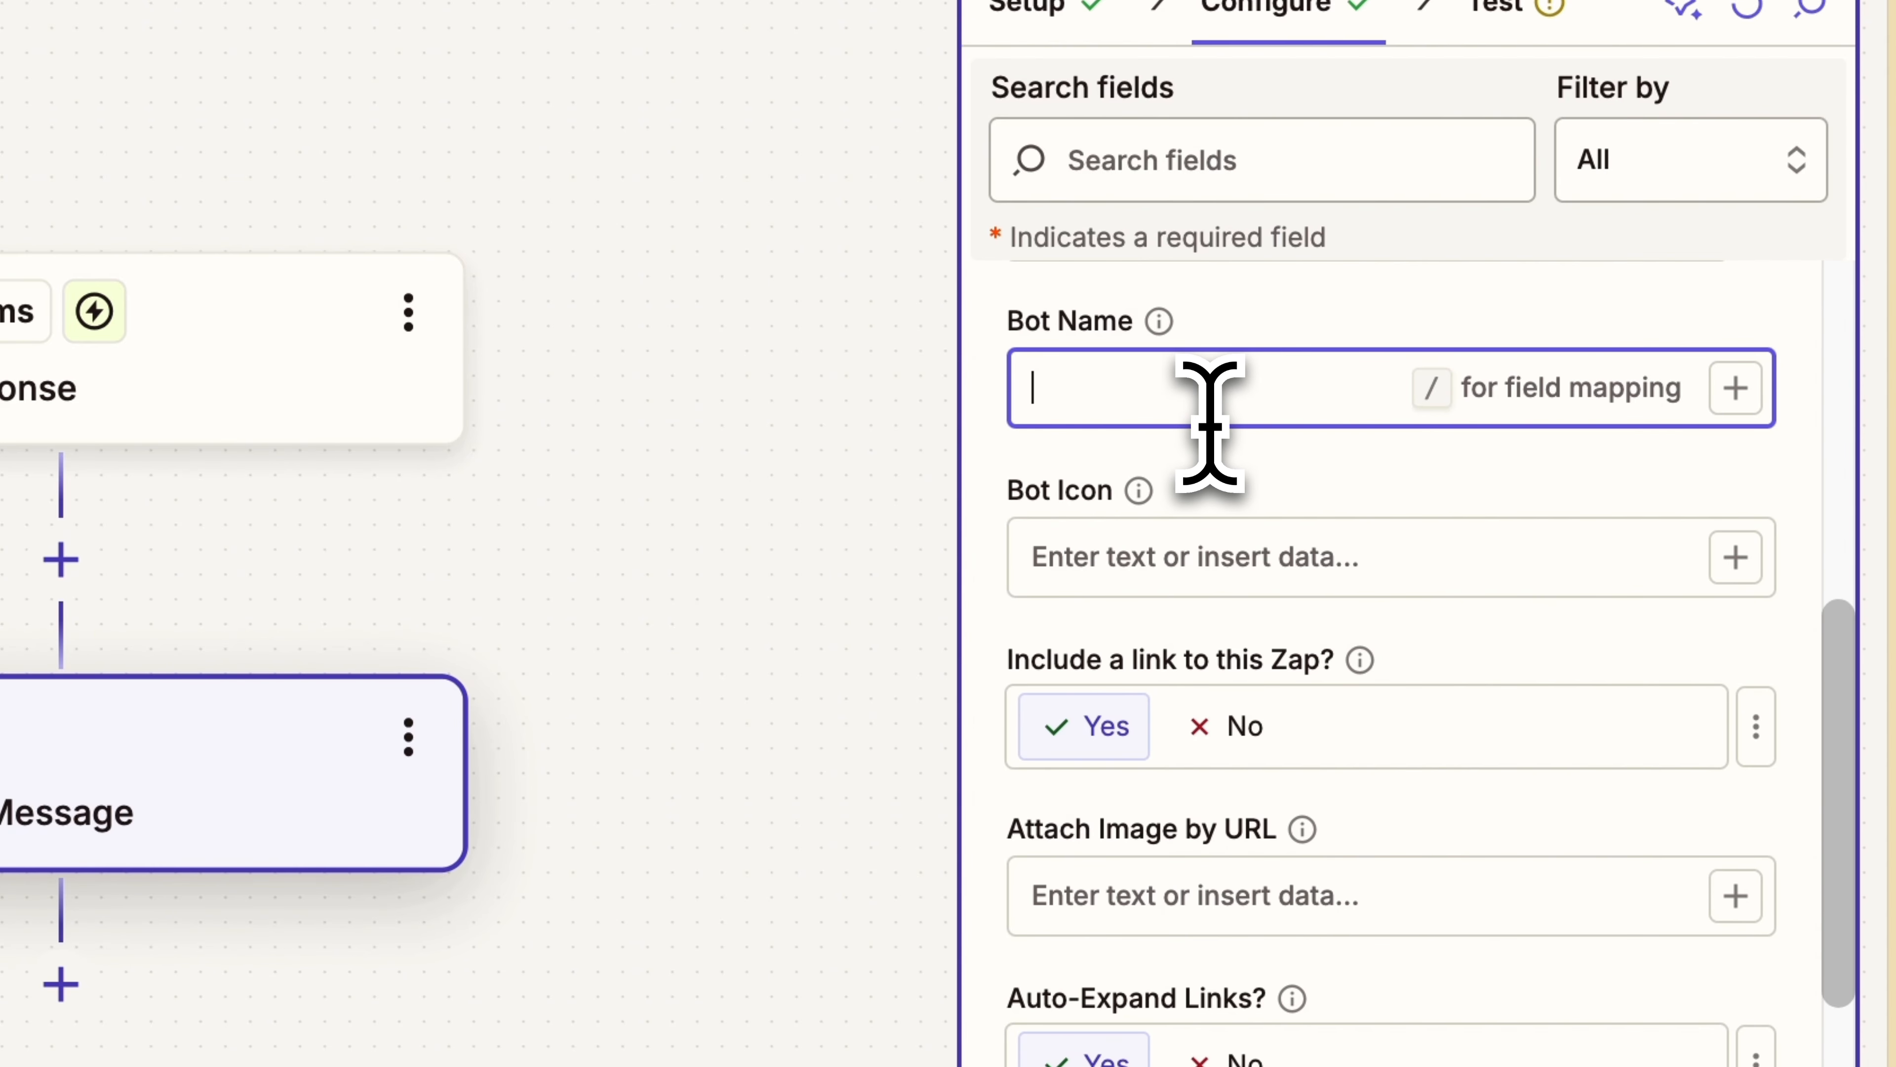
{"action": "type", "text": "Amazing Lea"}
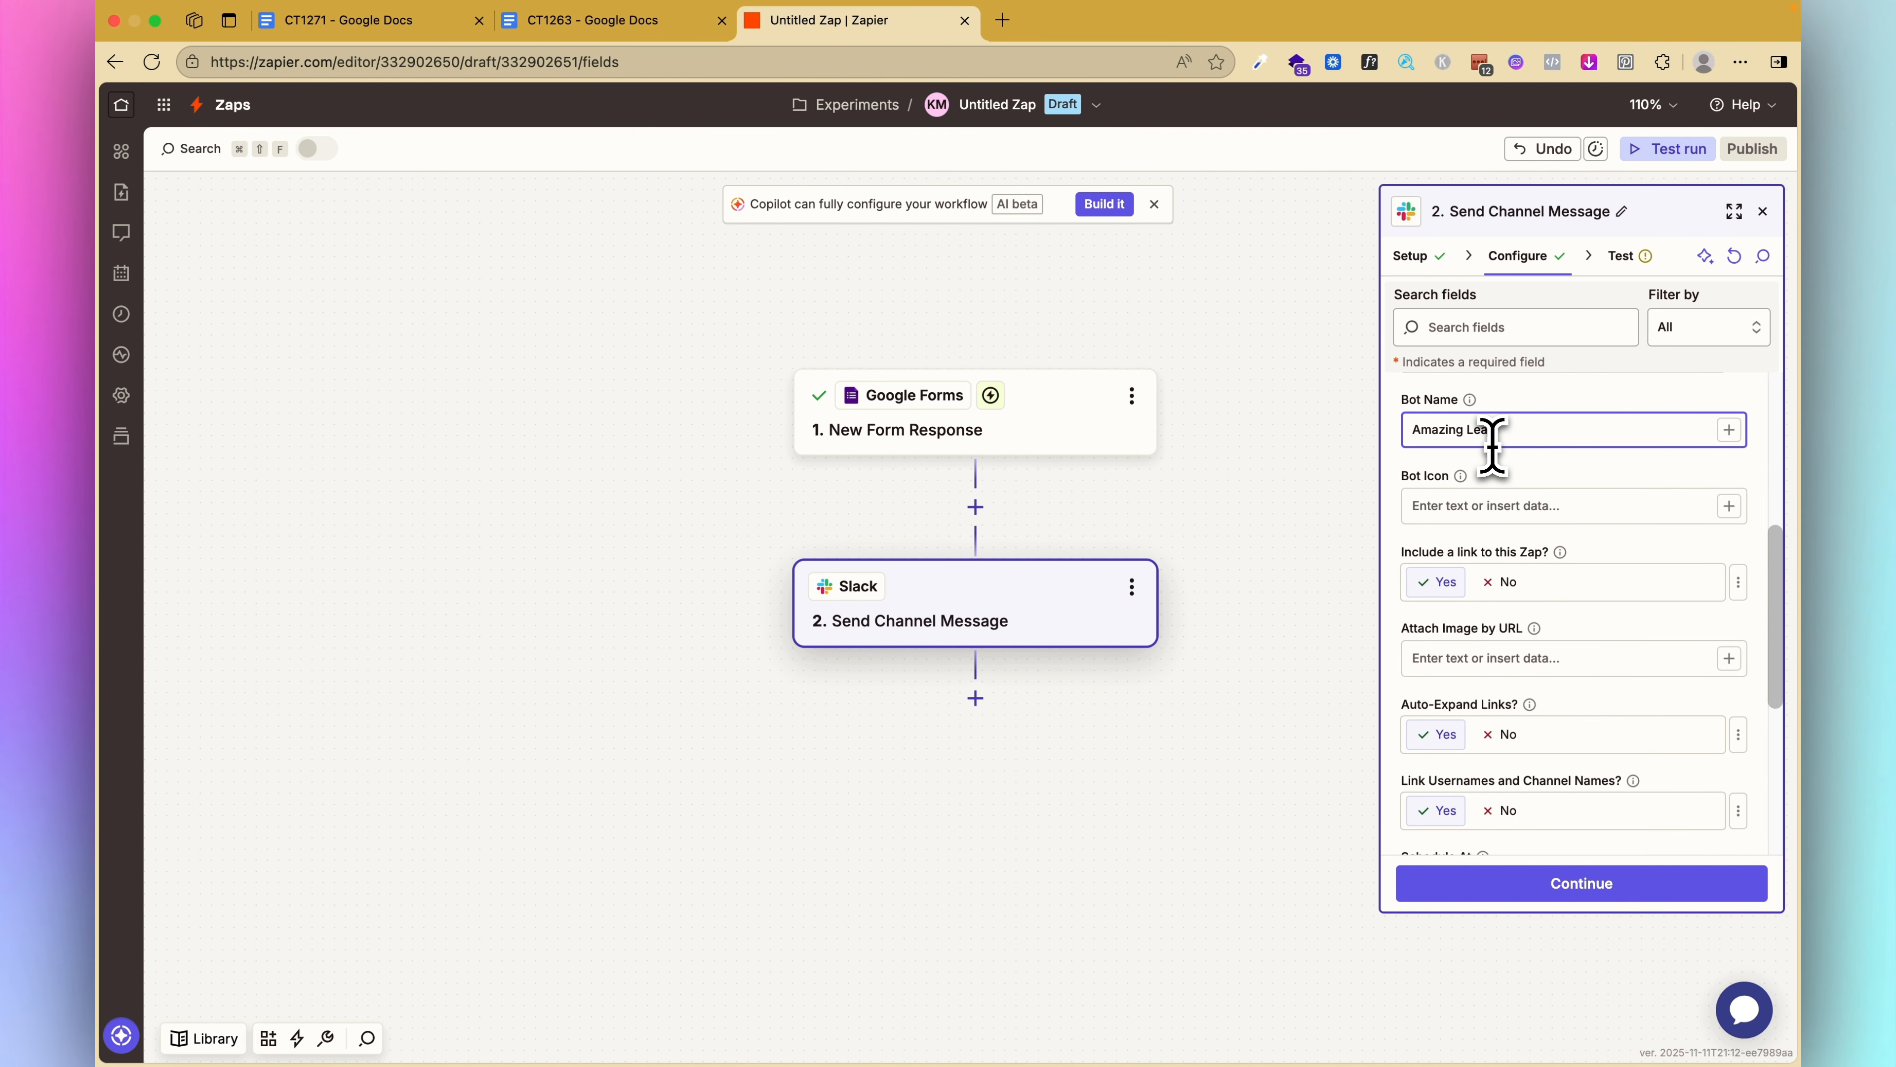
{"action": "type", "text": "d Tracker"}
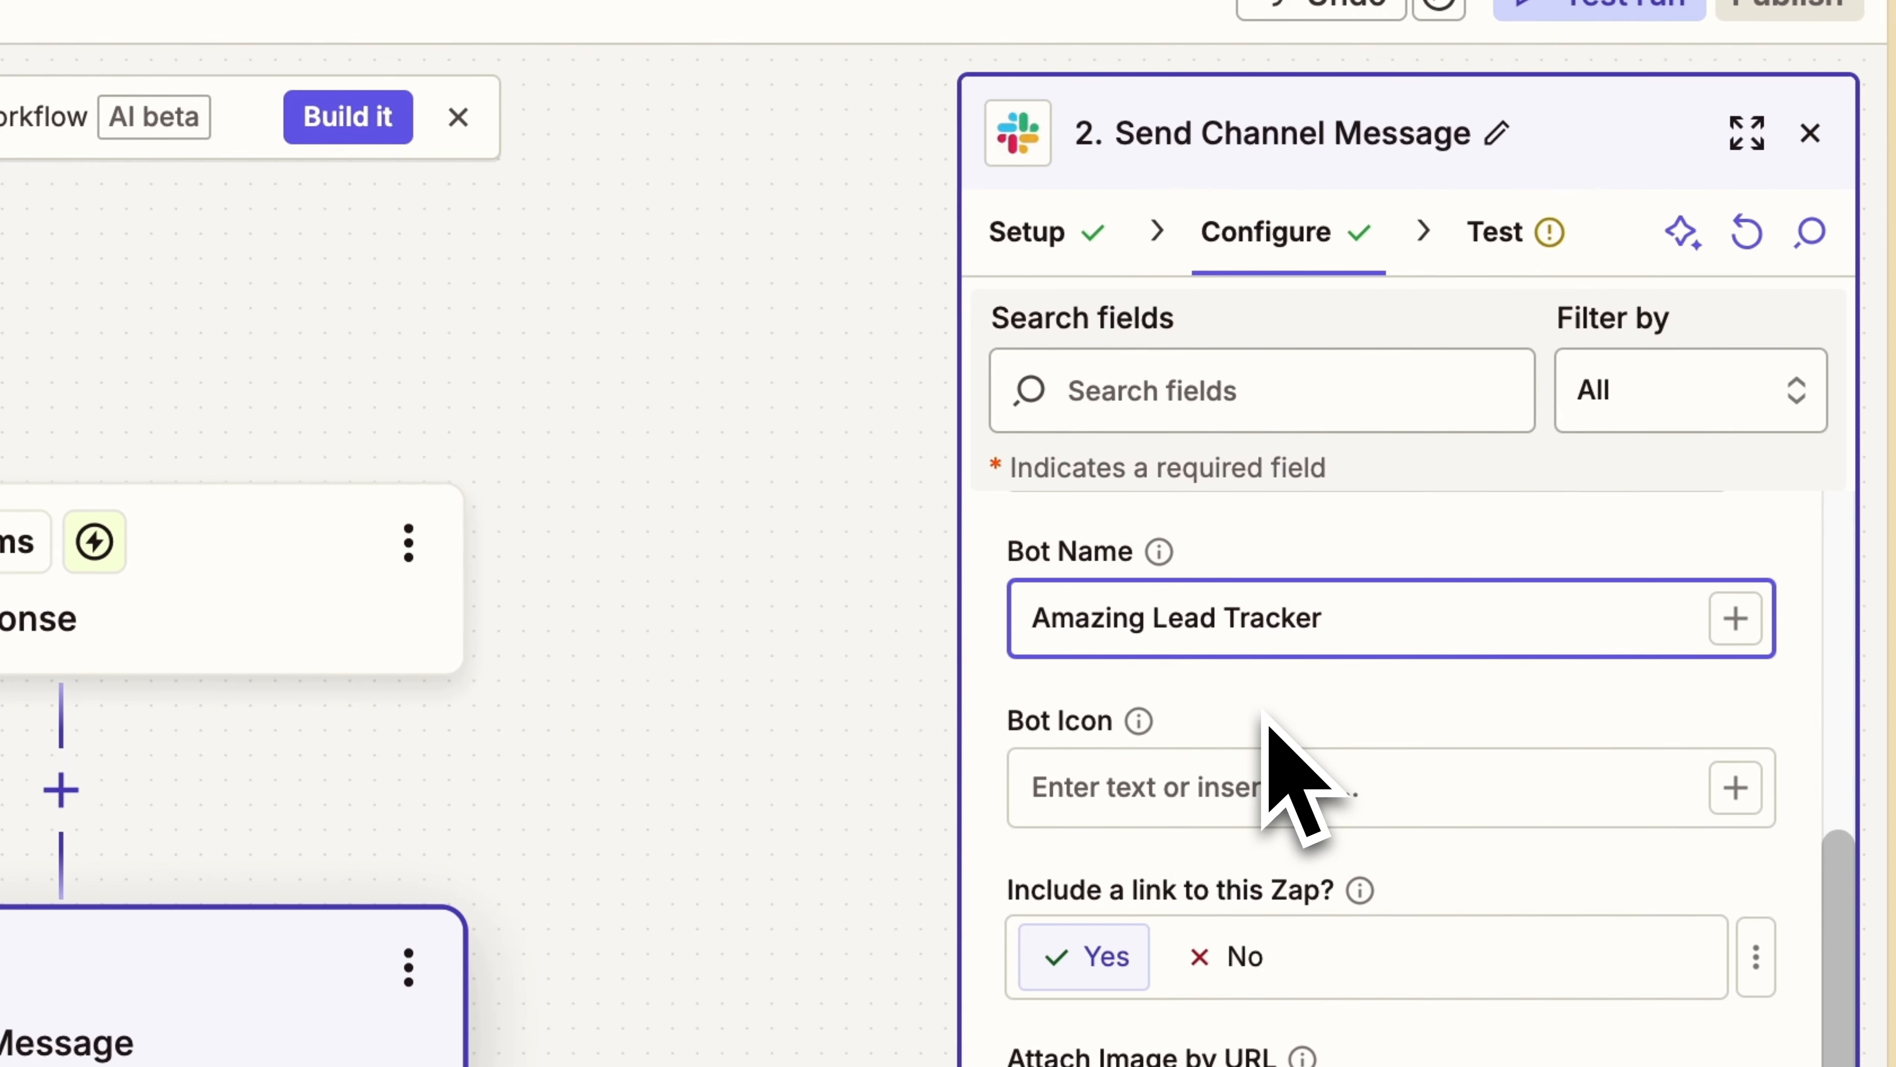
Exclude the link to this Zap from the Slack message and close the Bot Icon help.
{"action": "scroll", "coordinate": [1495, 475], "scroll_direction": "down", "scroll_amount": 1}
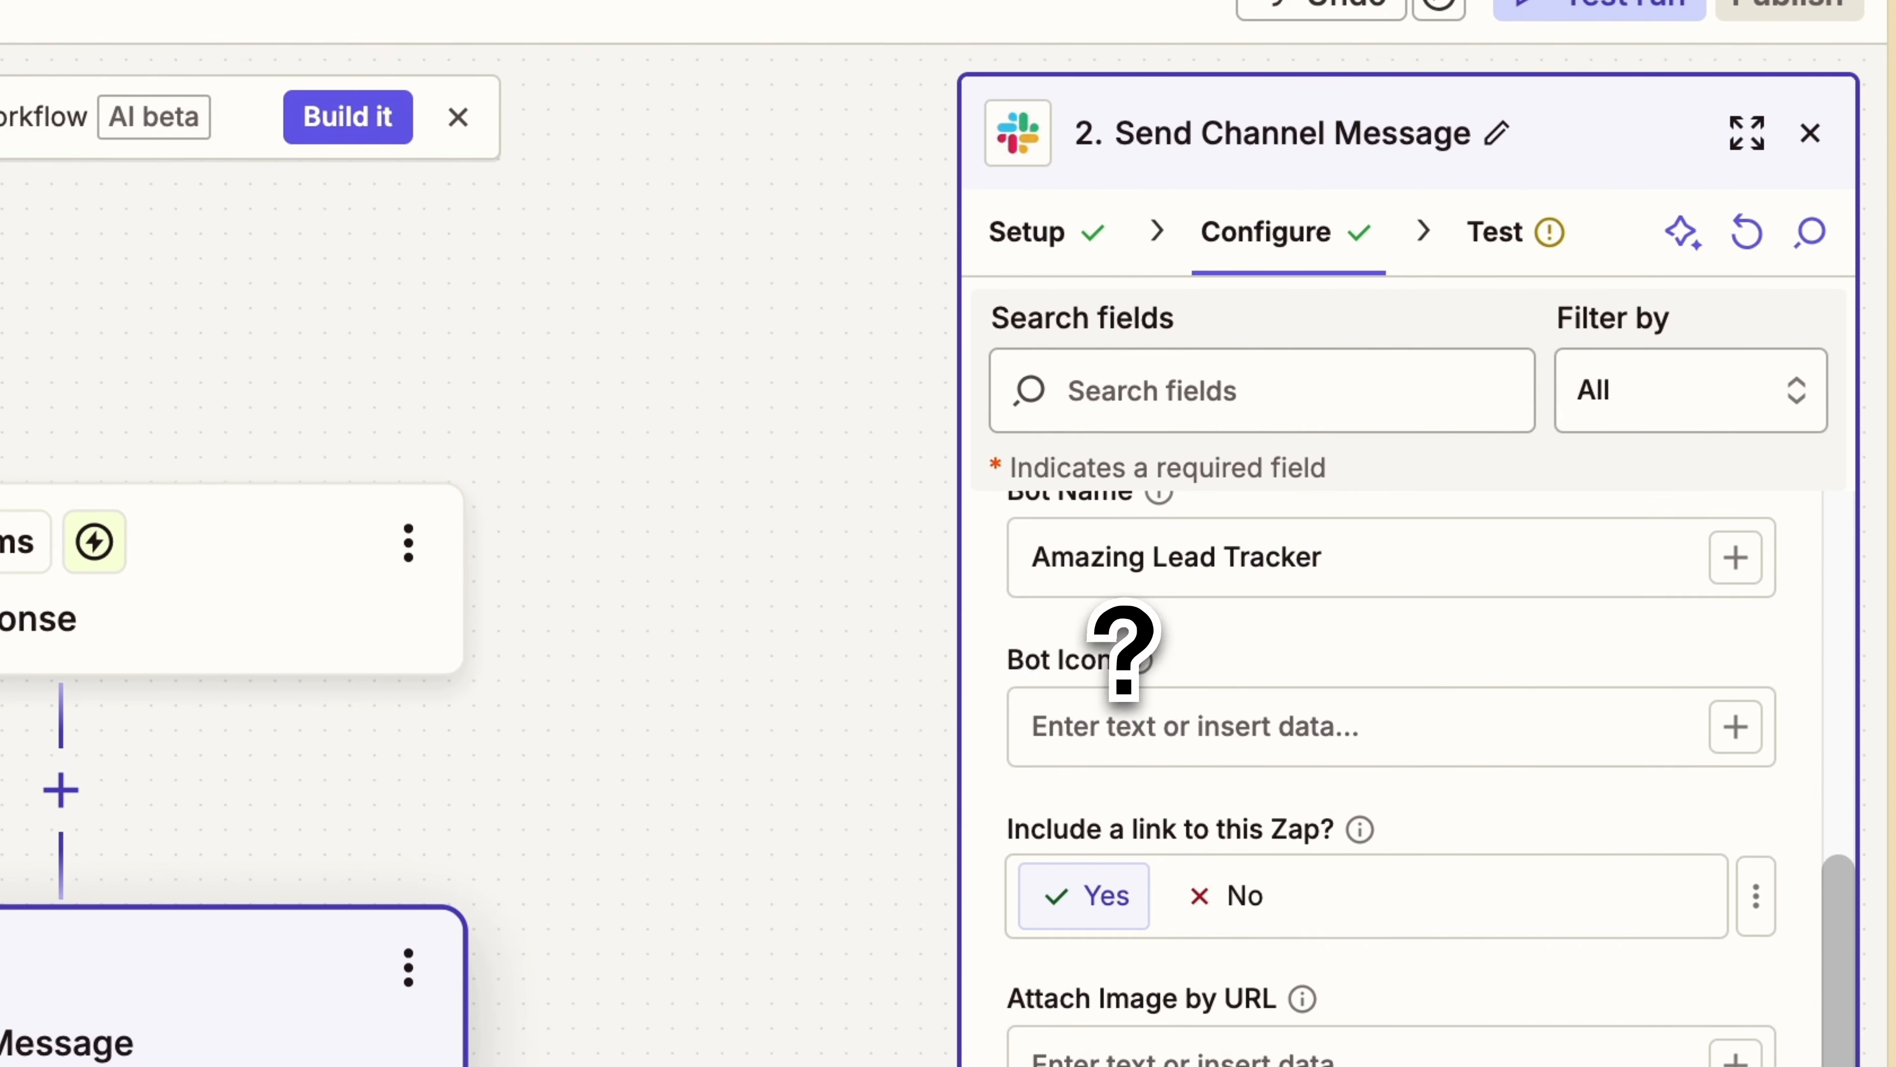
{"action": "left_click_drag", "start_coordinate": [1026, 662], "coordinate": [1122, 657]}
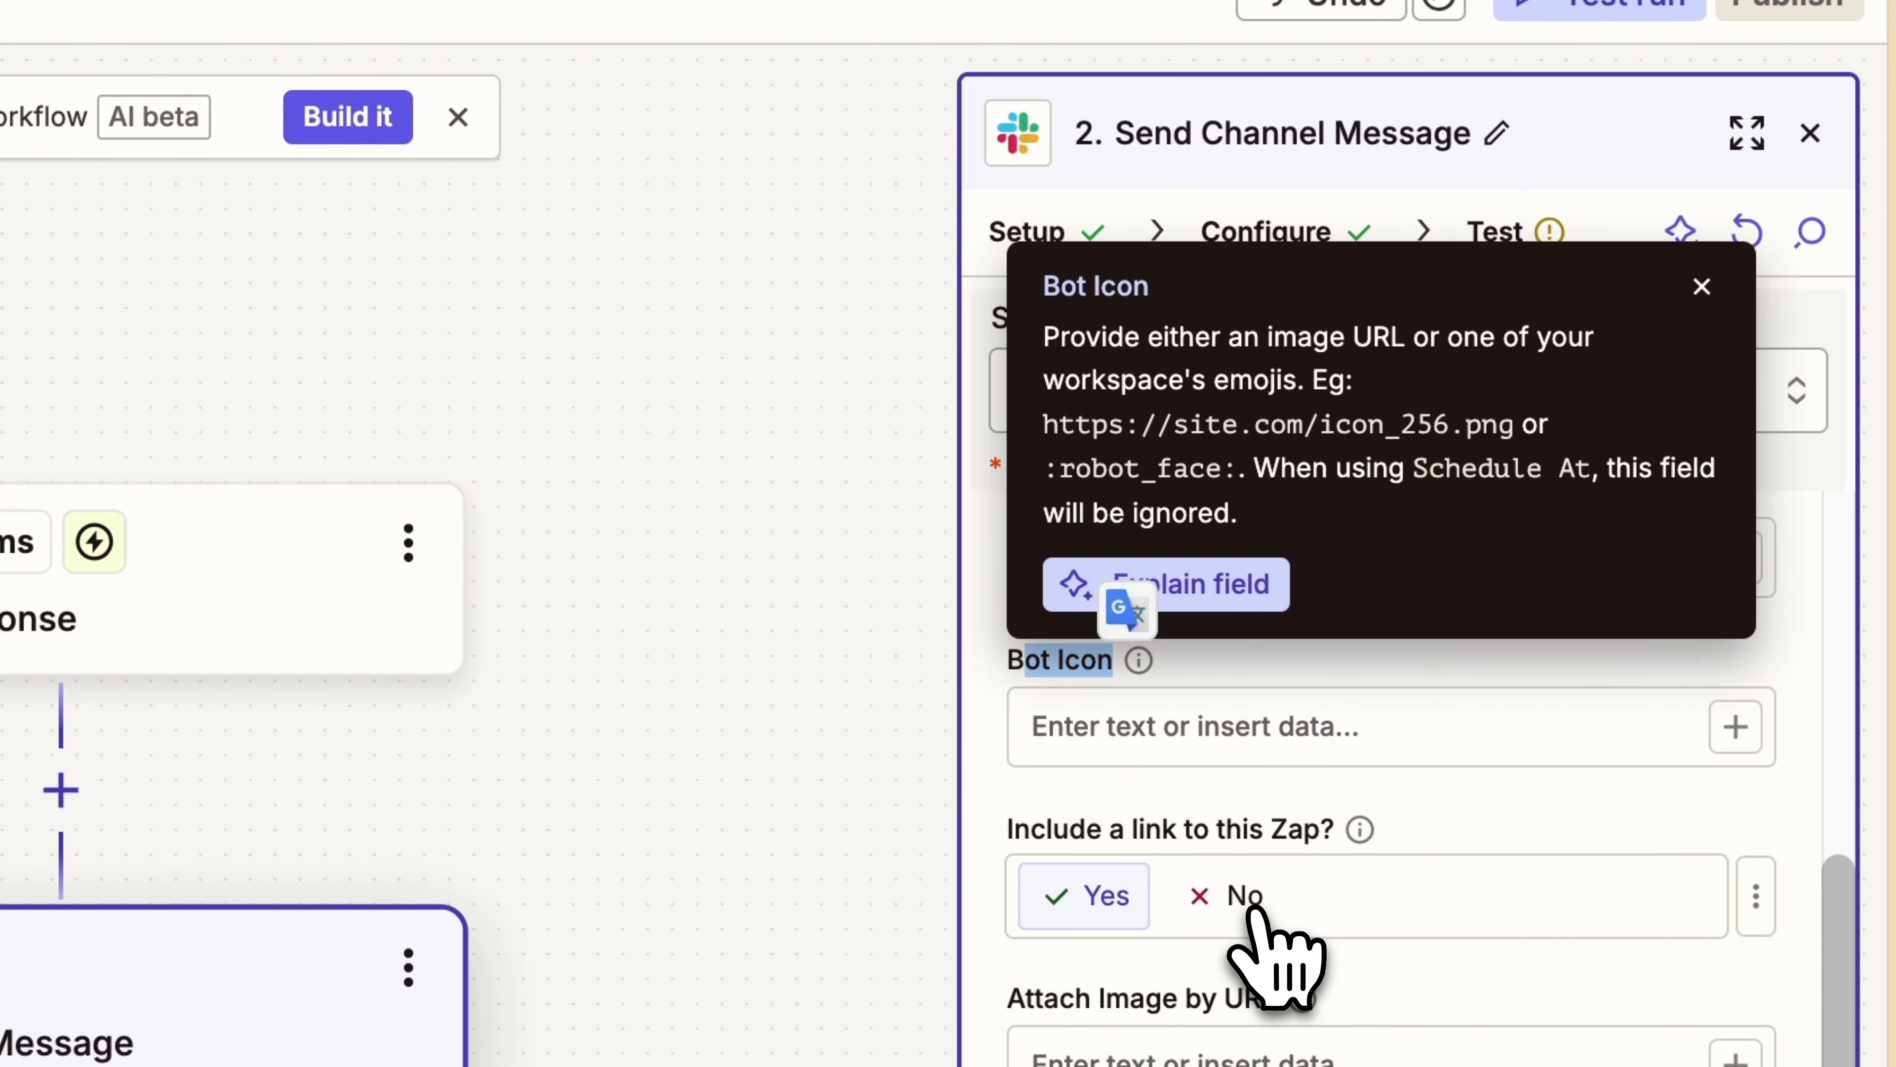
{"action": "left_click", "coordinate": [1243, 896]}
{"action": "left_click", "coordinate": [1702, 286]}
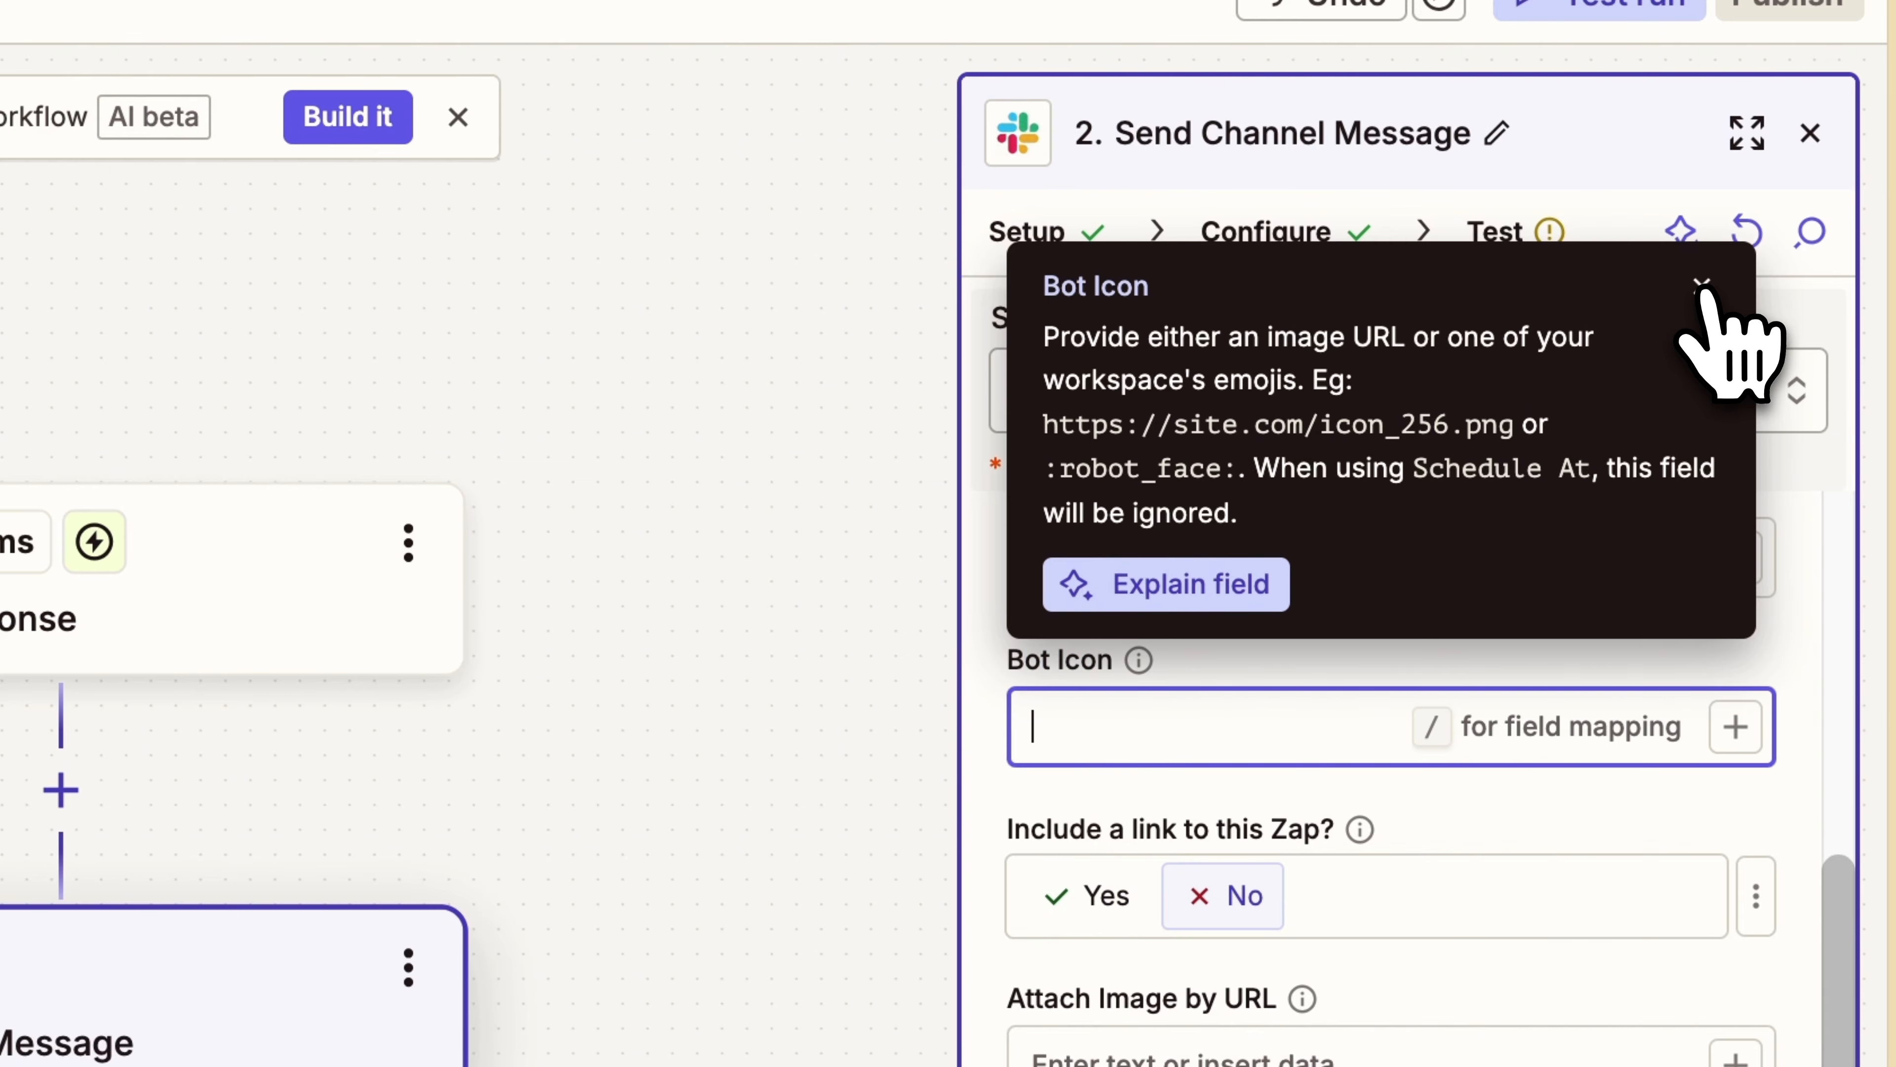
Finish configuring the Slack action with its remaining options left at their defaults and test the Send Channel Message step.
{"action": "scroll", "coordinate": [1478, 735], "scroll_direction": "down", "scroll_amount": 5}
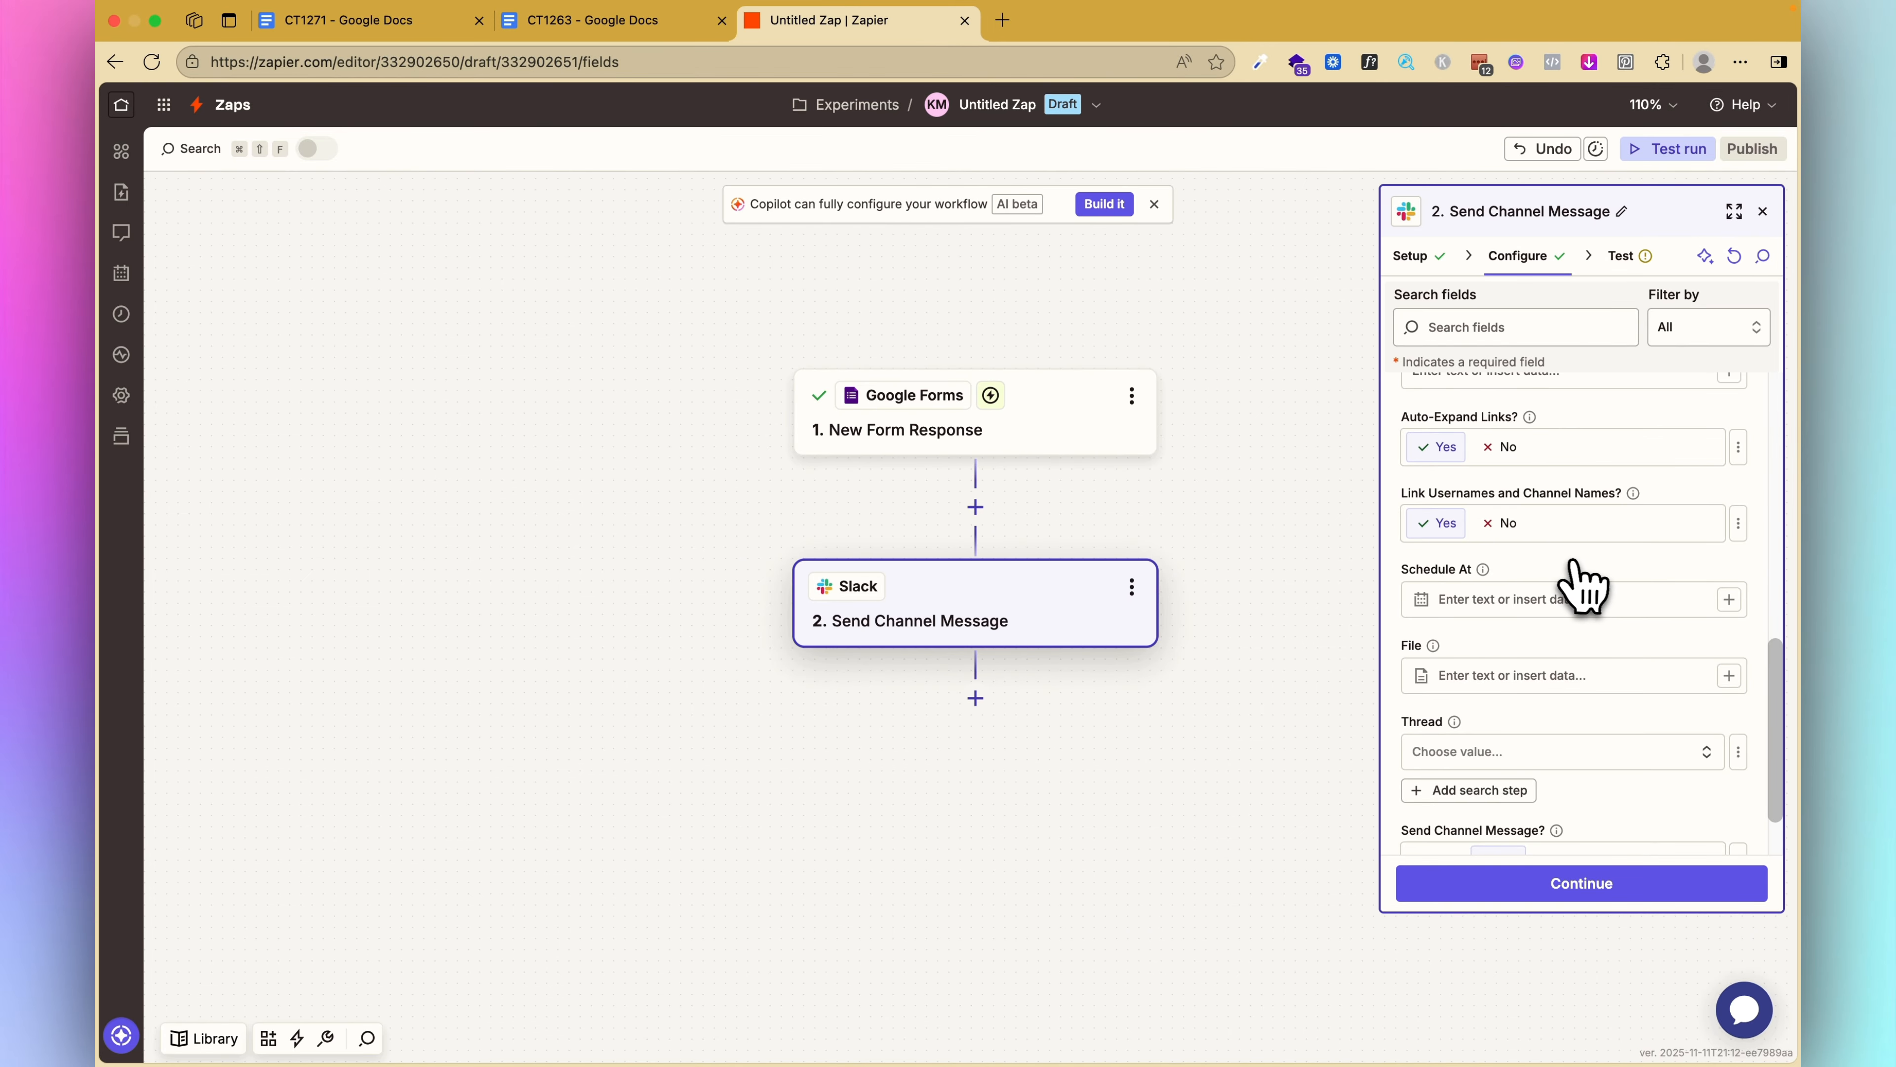
{"action": "scroll", "coordinate": [1575, 657], "scroll_direction": "down", "scroll_amount": 2}
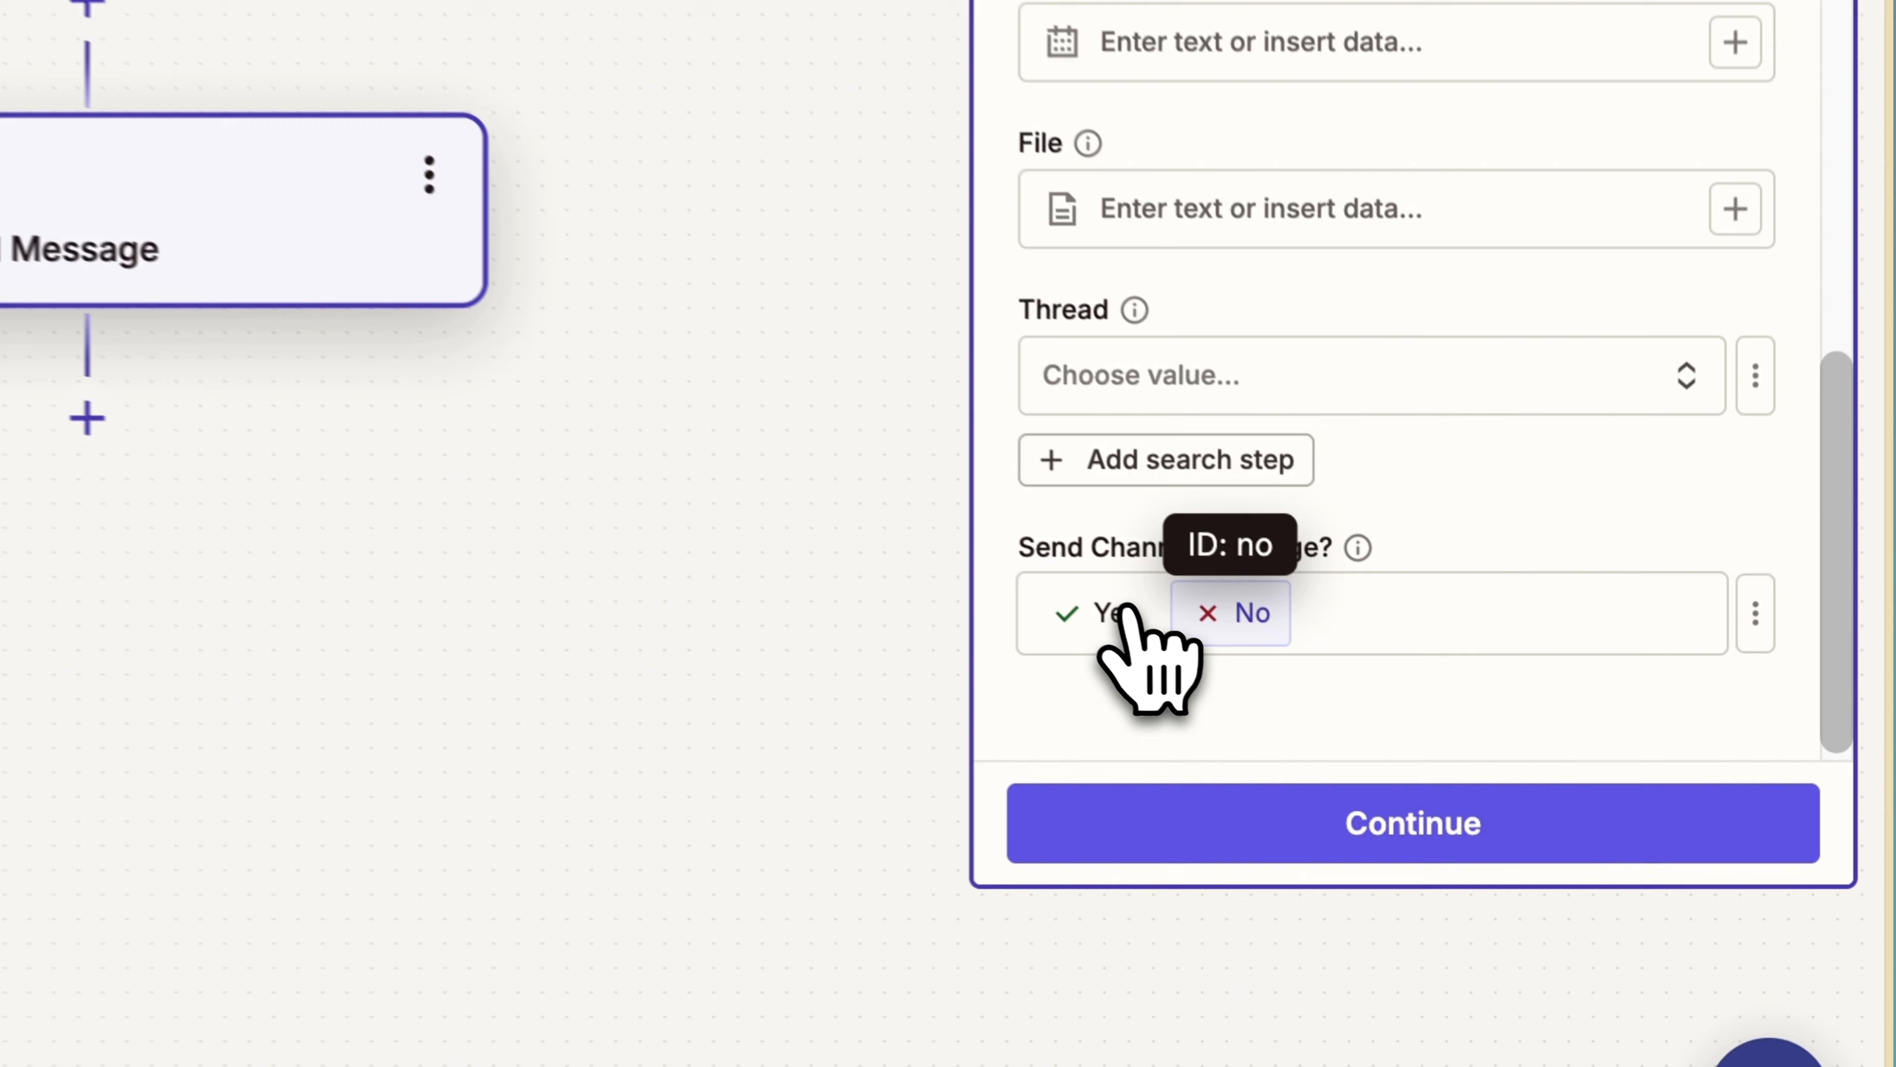
{"action": "left_click", "coordinate": [1444, 789]}
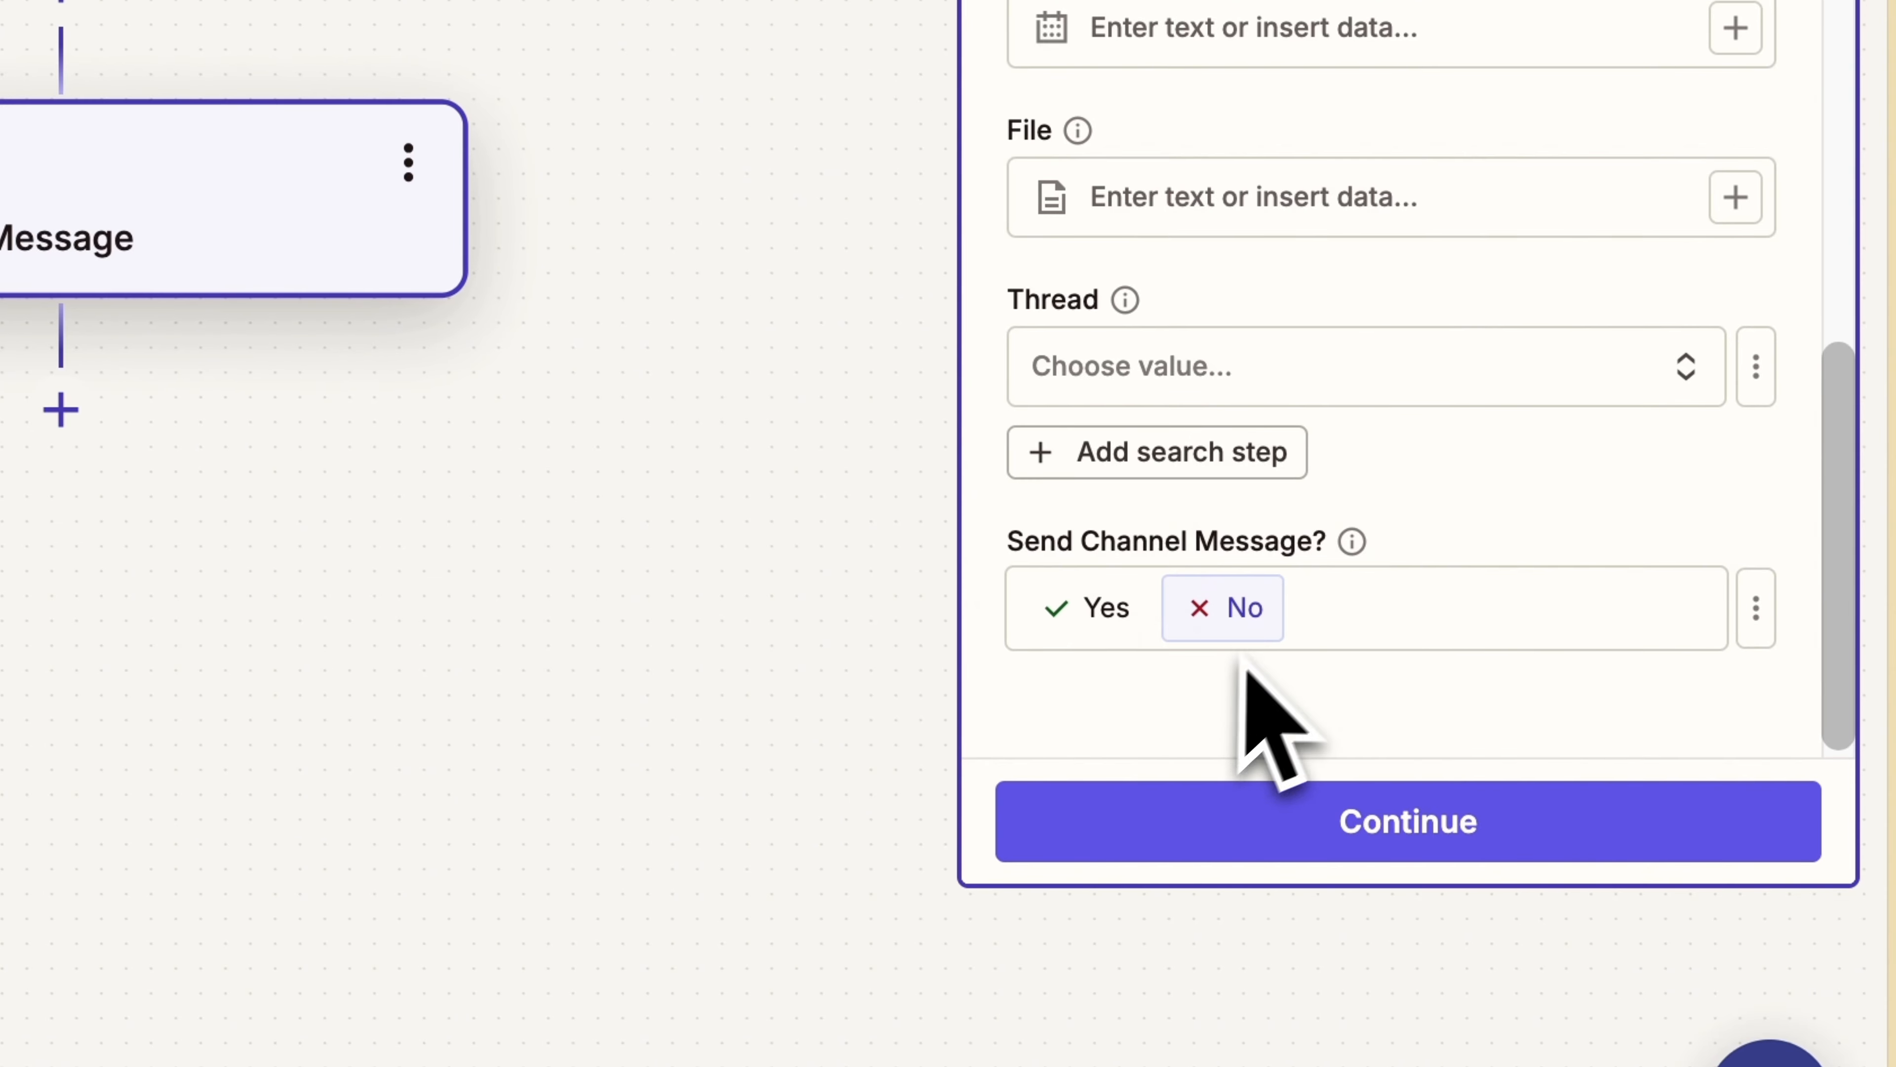
{"action": "left_click", "coordinate": [1427, 827]}
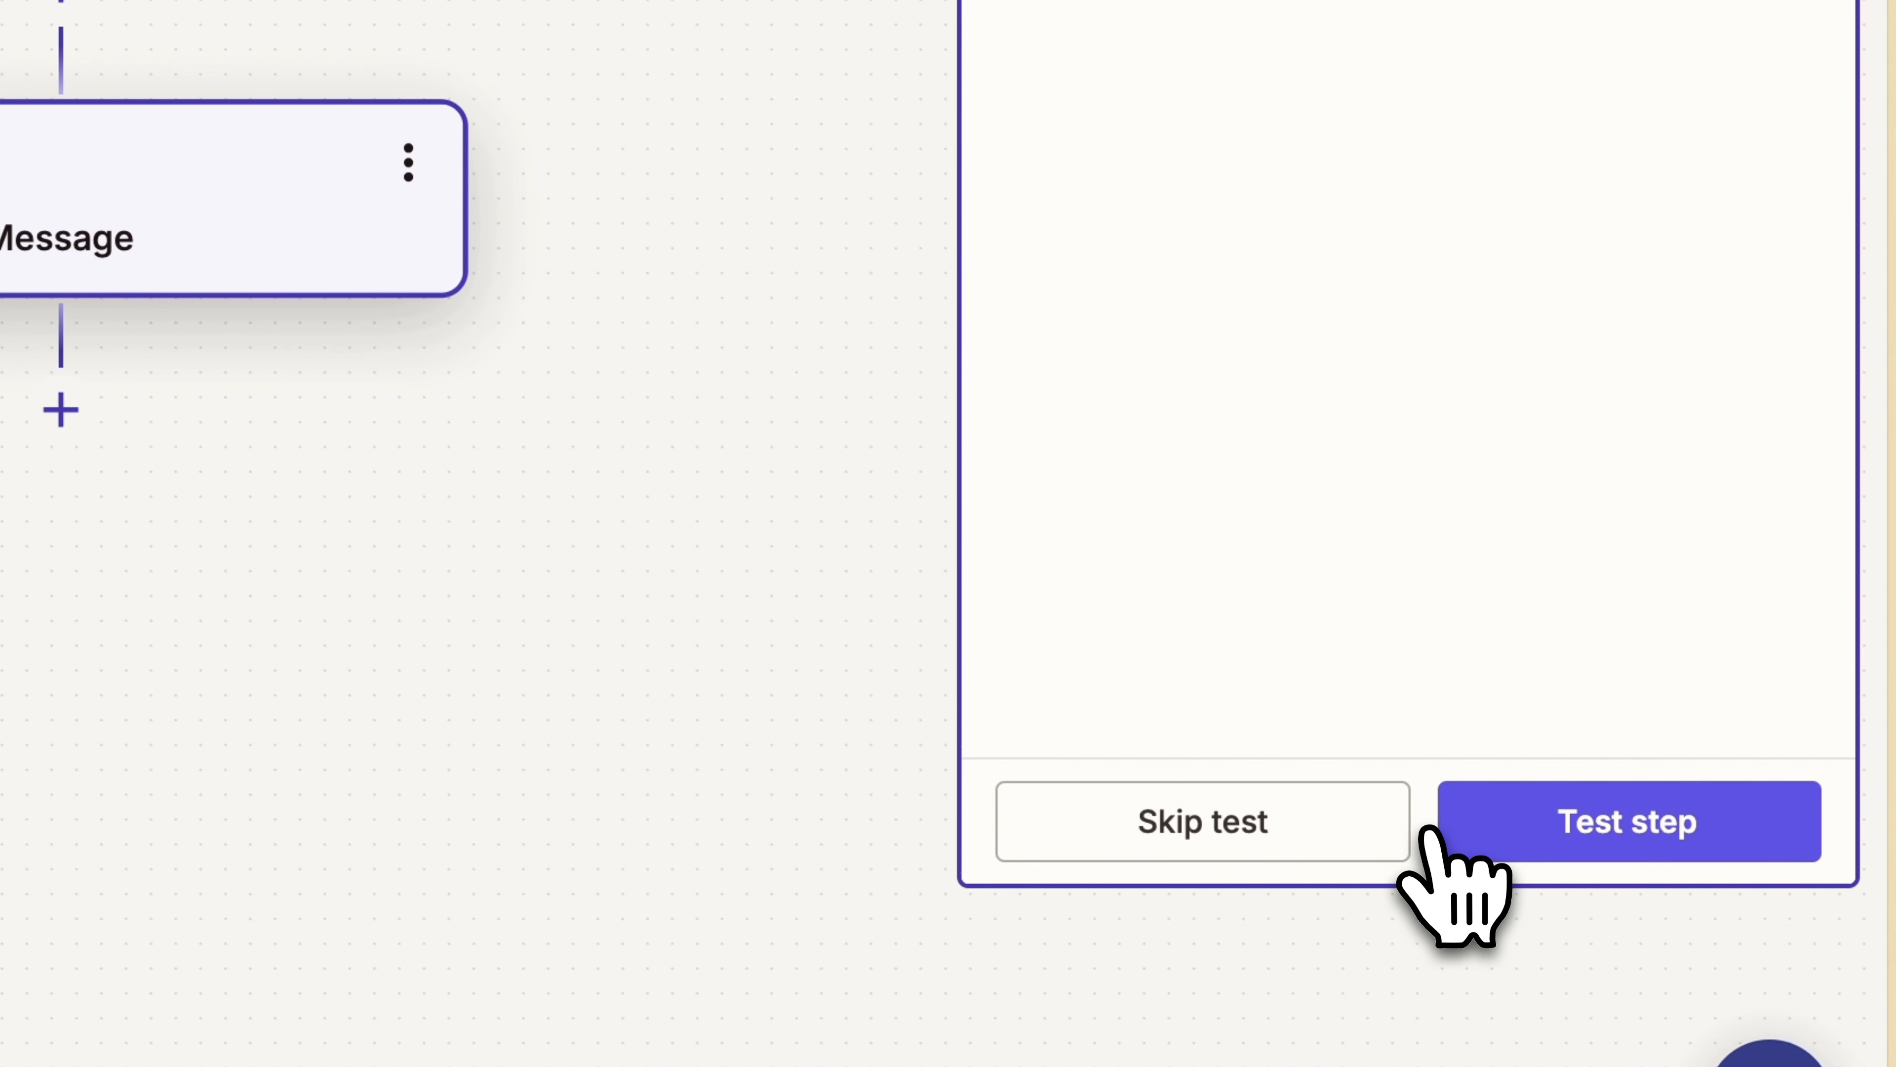
{"action": "left_click", "coordinate": [1596, 817]}
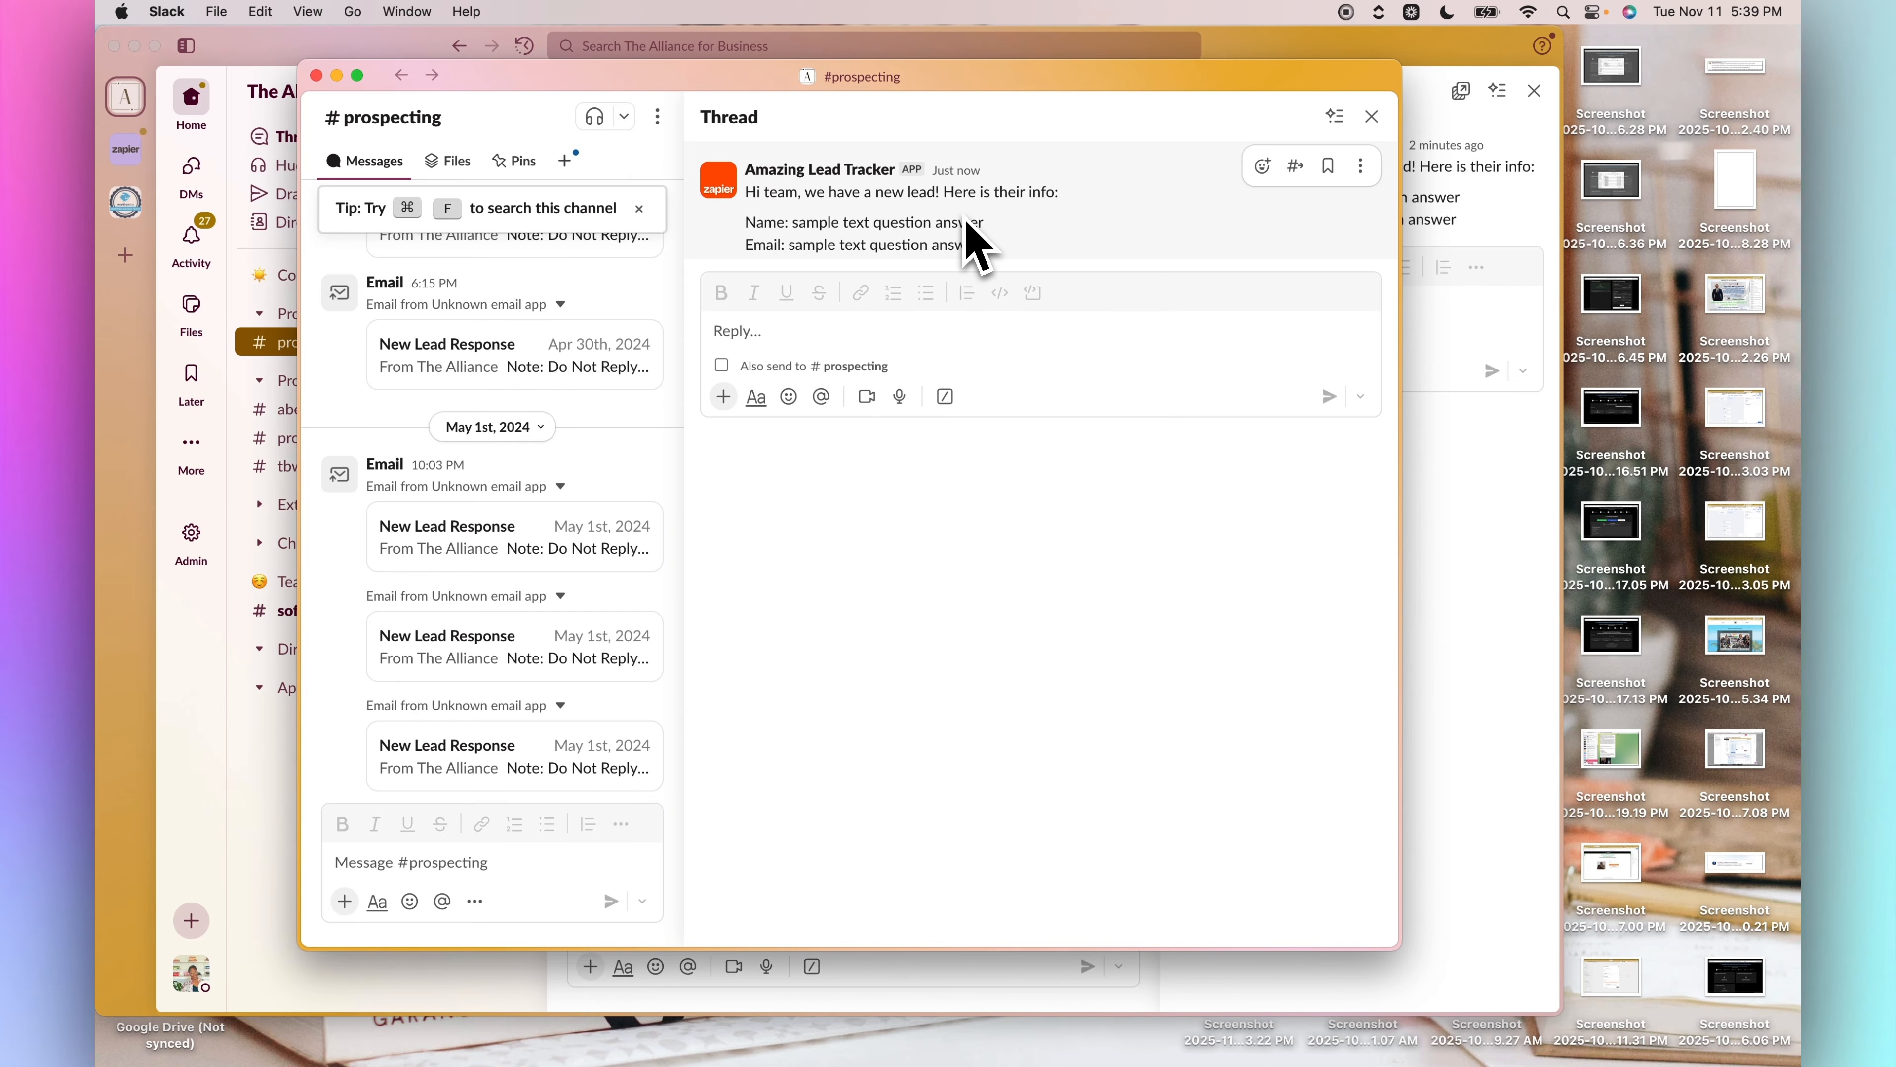
Switch from the prospecting channel in Slack back to the Zap editor in Zapier.
{"action": "key", "text": "ctrl+Right"}
{"action": "key", "text": "ctrl+Right"}
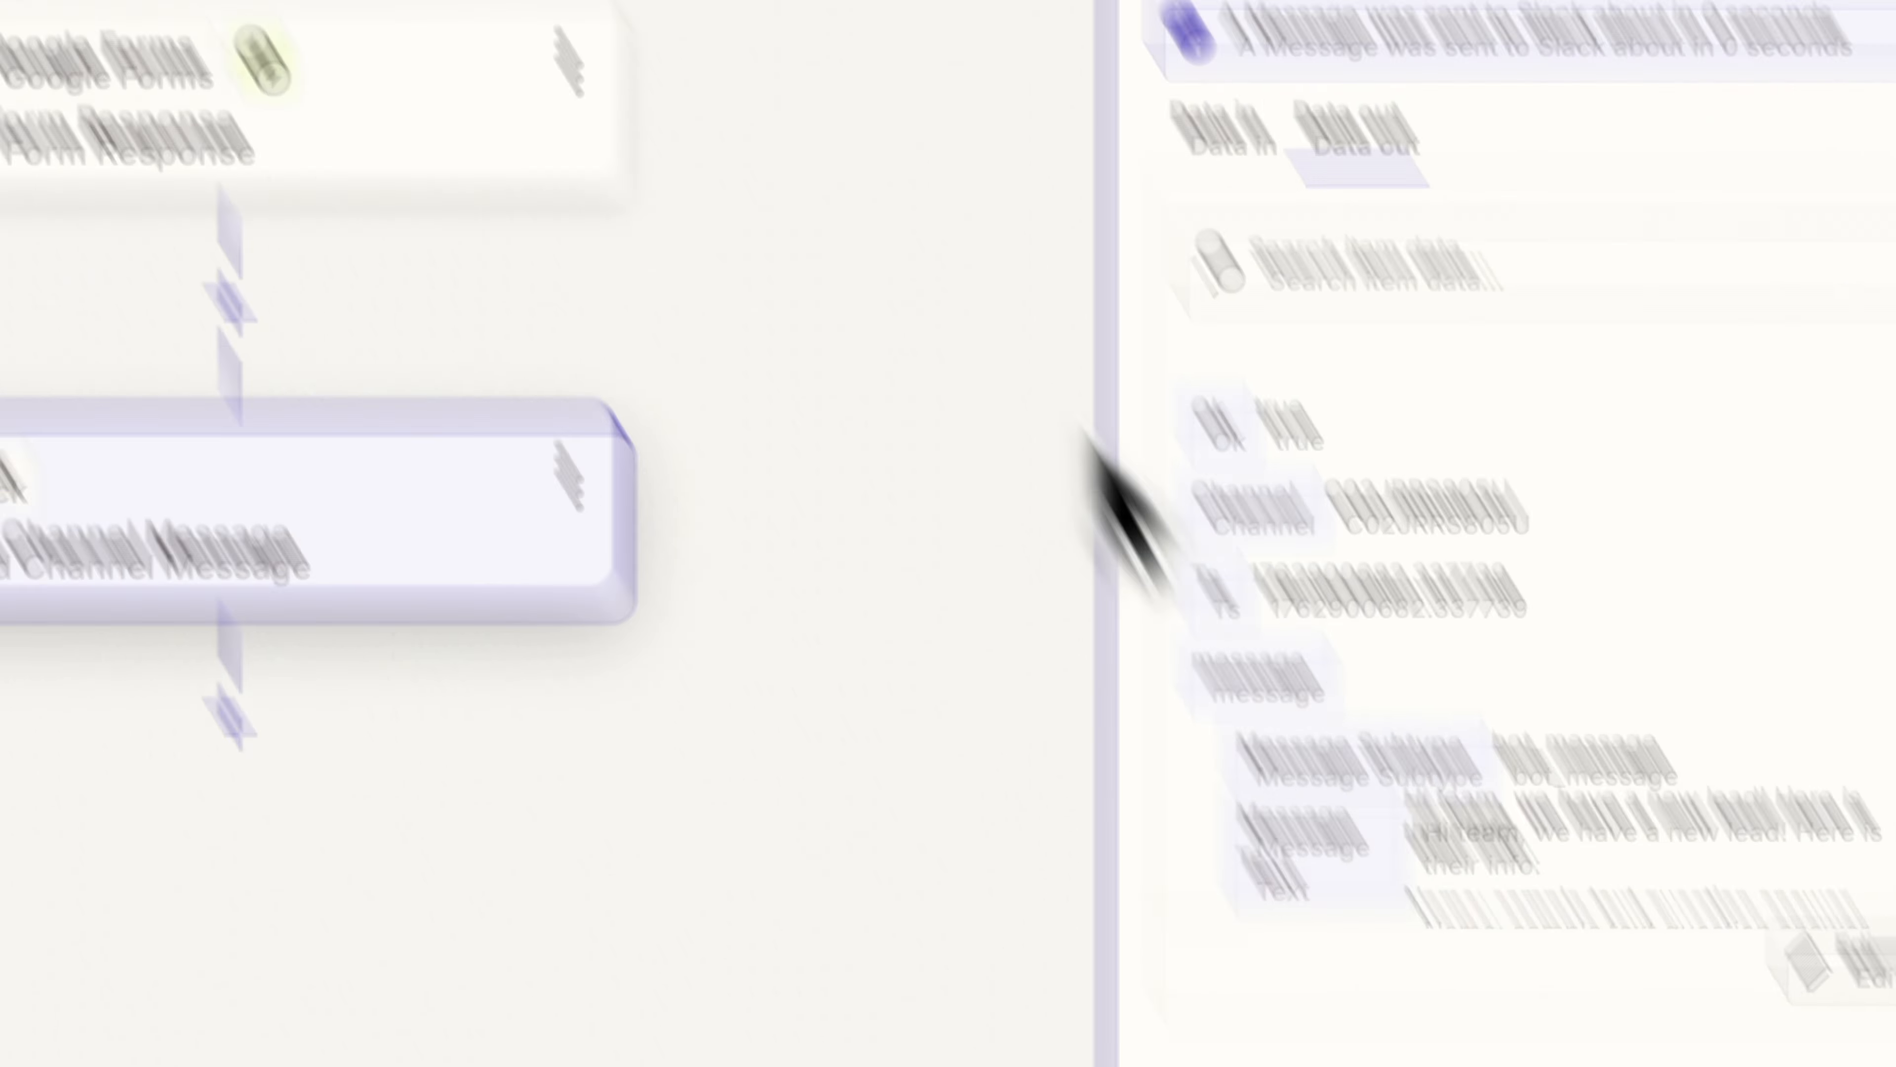